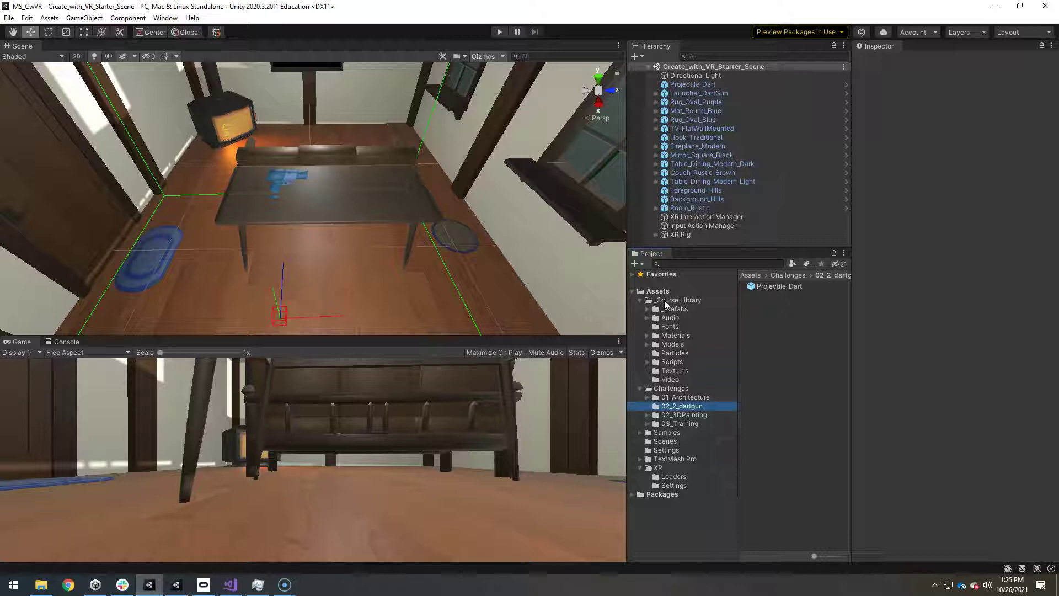
- Place the Launcher_DartGun and Projectile_Dart prefabs from the course library's Objects/Launchers folder on the table beside the existing dart gun
click(669, 309)
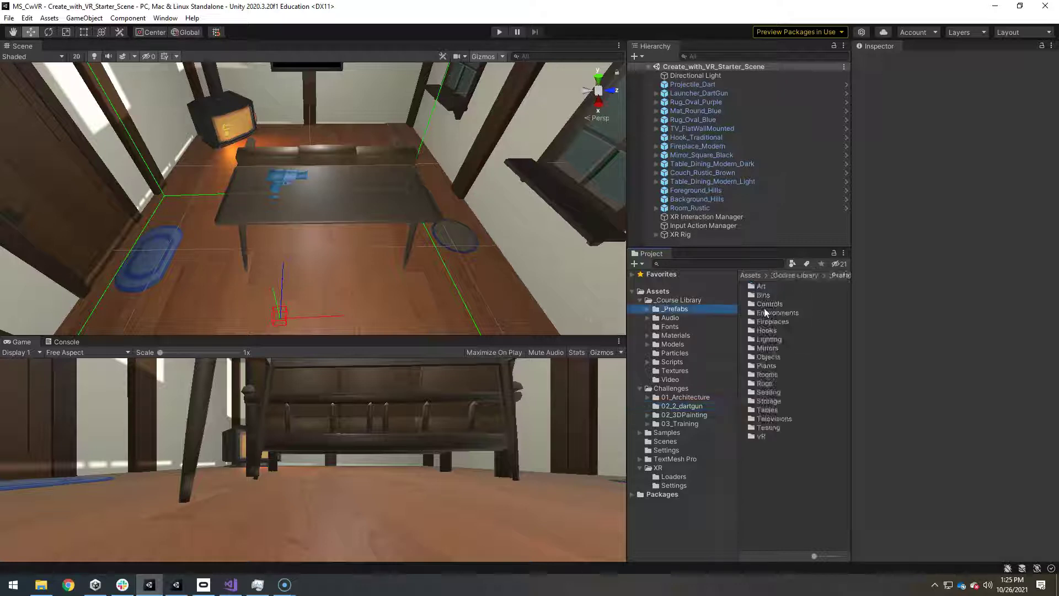
double_click(768, 357)
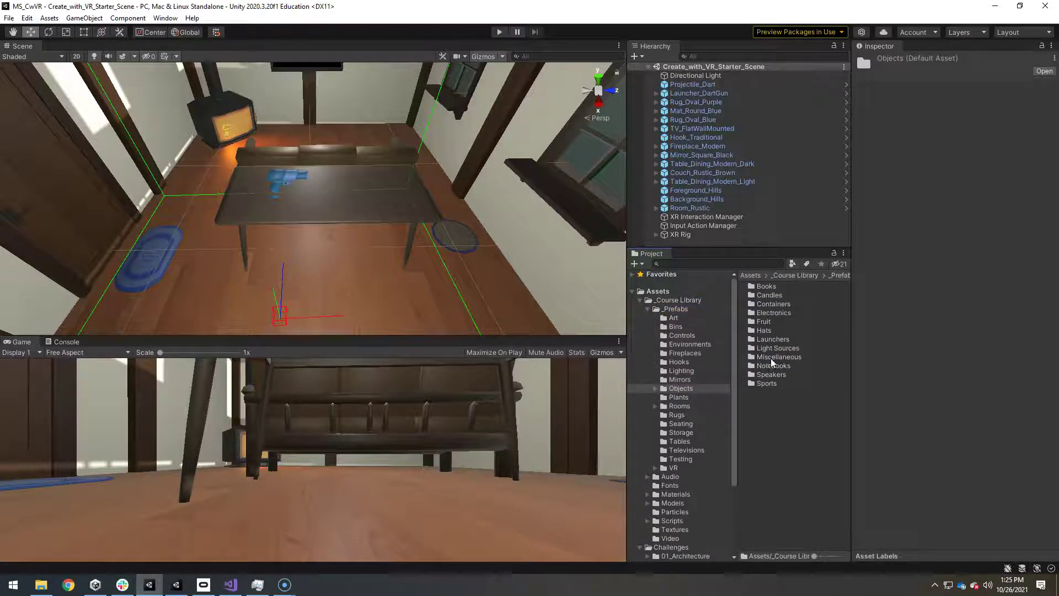
double_click(770, 338)
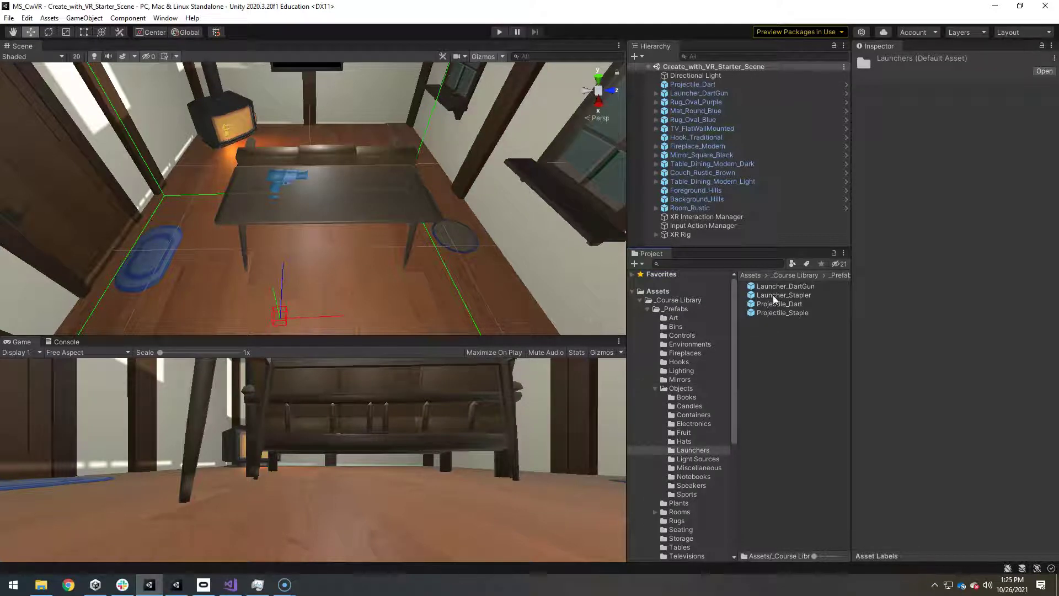
drag(774, 286, 376, 190)
drag(784, 309, 361, 205)
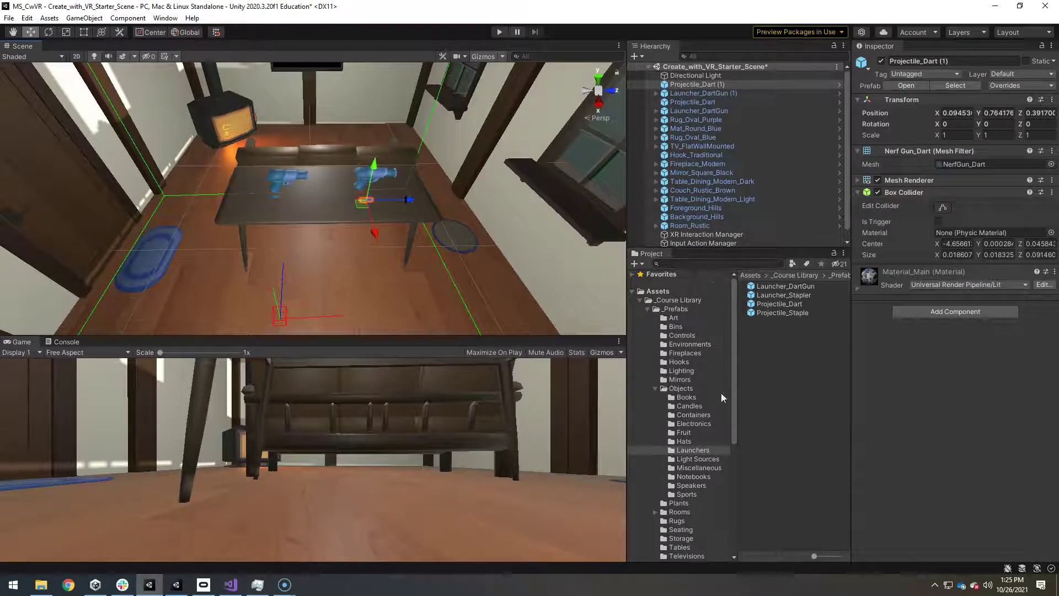
- Add the Launch Projectile script to Launcher_DartGun (1) and assign Projectile_Dart (1) as its projectile prefab
click(690, 93)
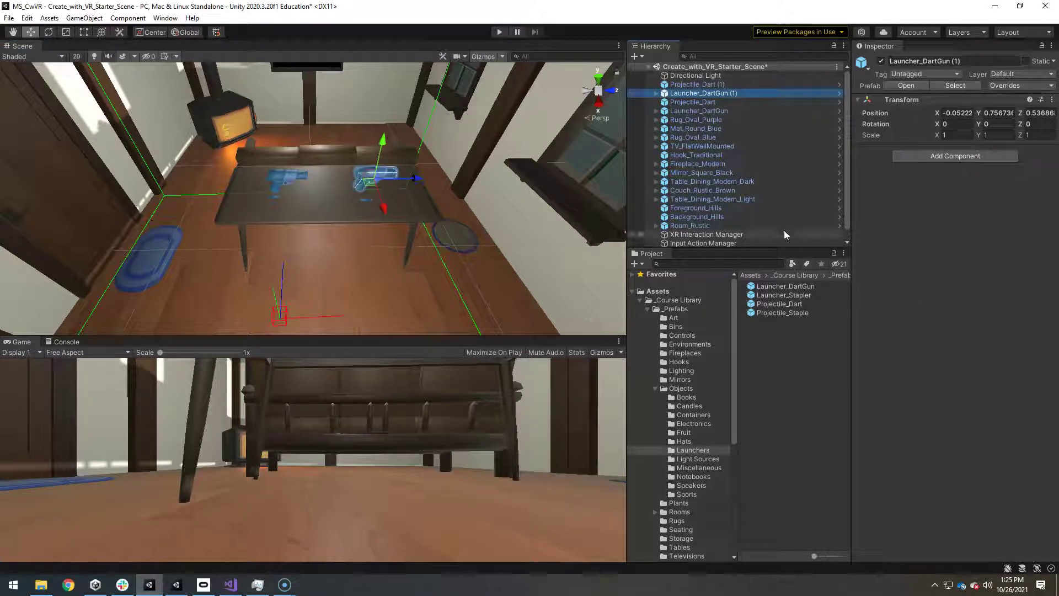
click(935, 155)
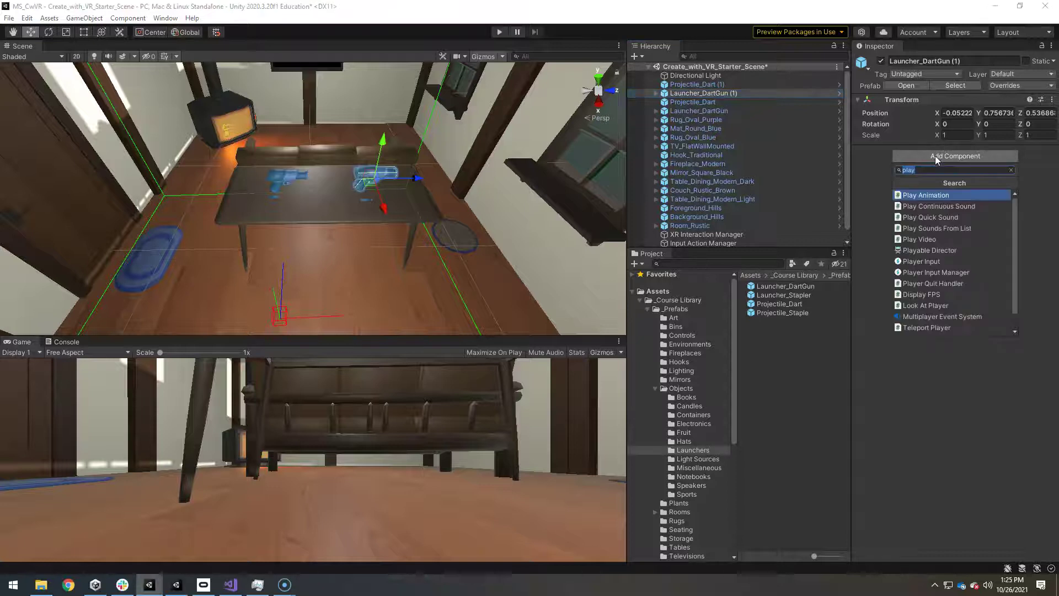
text(laun)
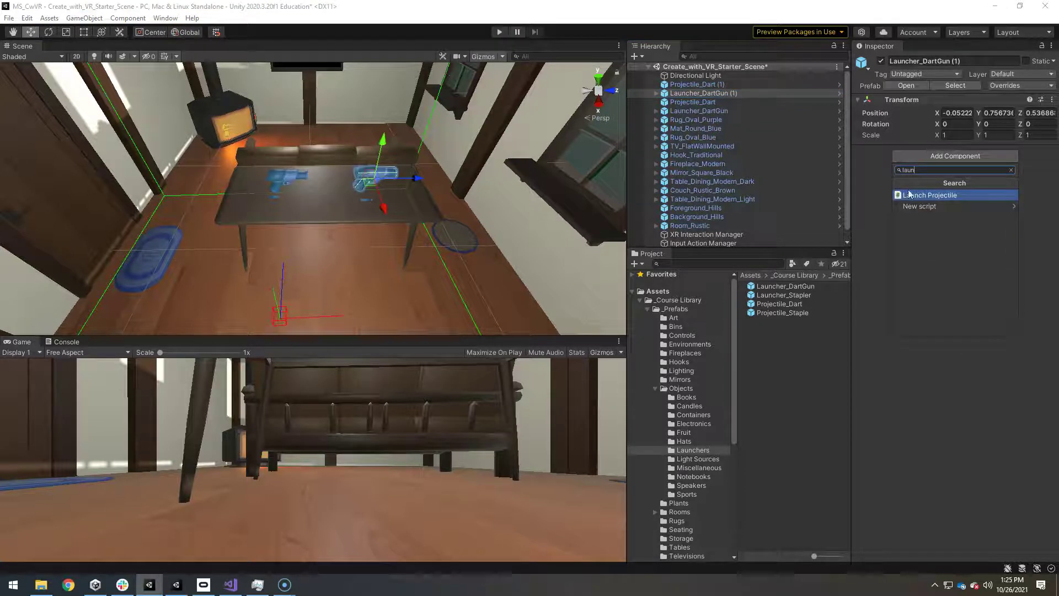
click(914, 196)
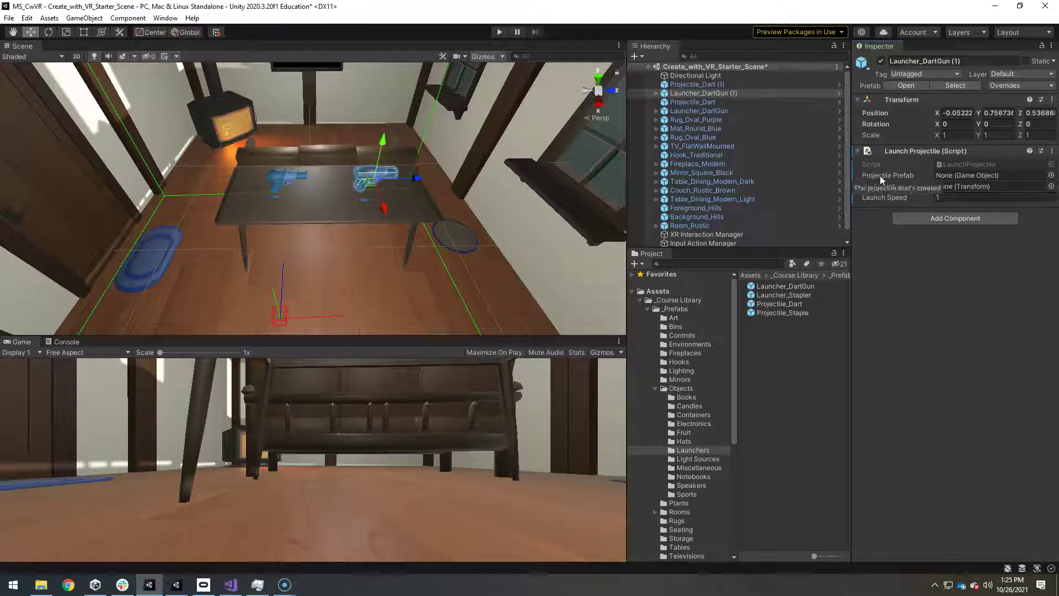
click(696, 85)
drag(696, 84, 978, 176)
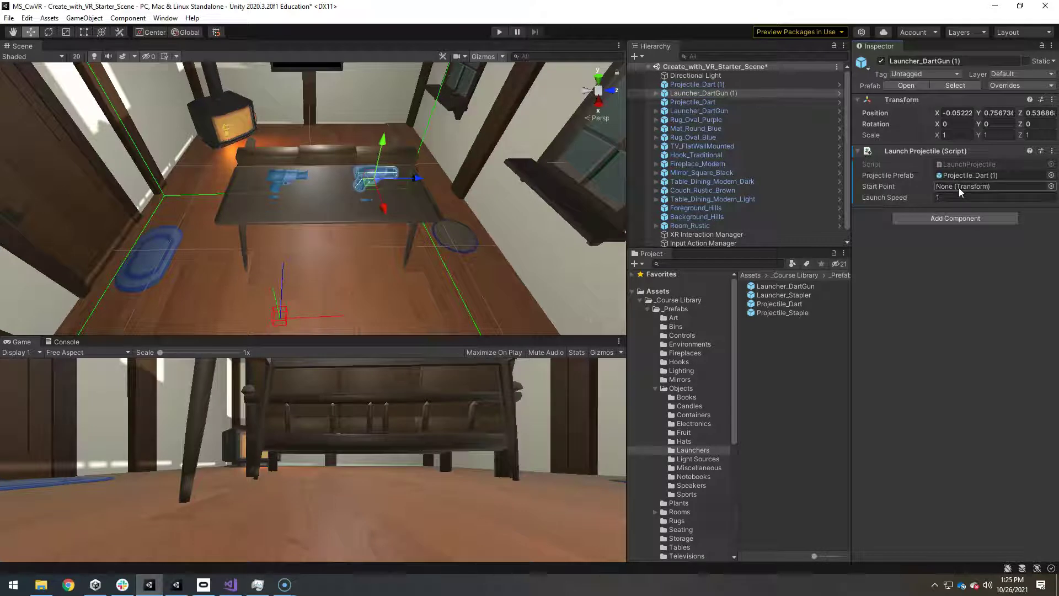
- Create an empty child named DartStart under Launcher_DartGun (1) and move it to the muzzle, at about Y 0.159, Z 0.144
key(f)
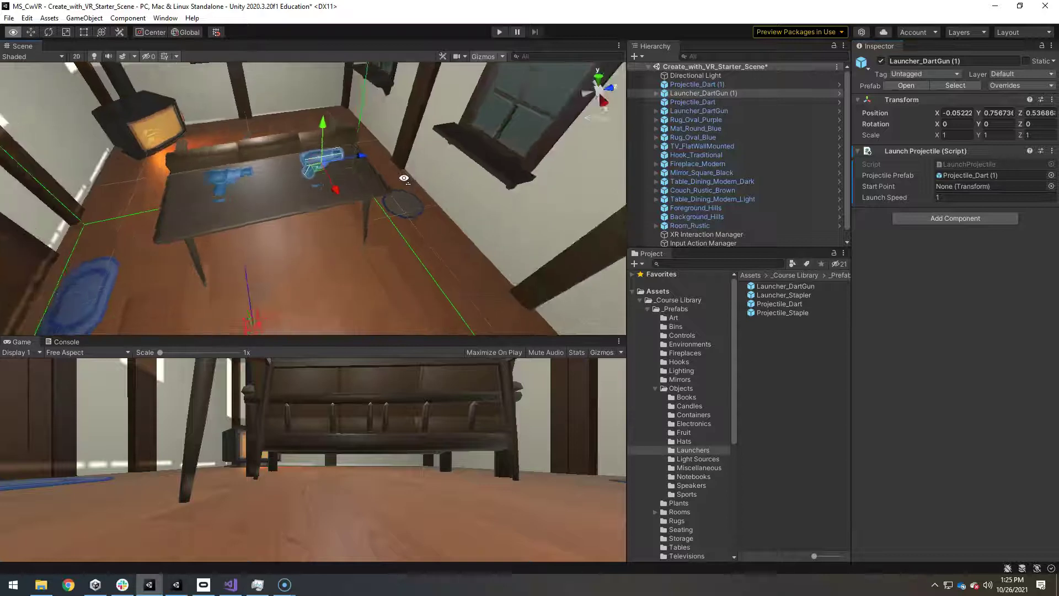
click(656, 93)
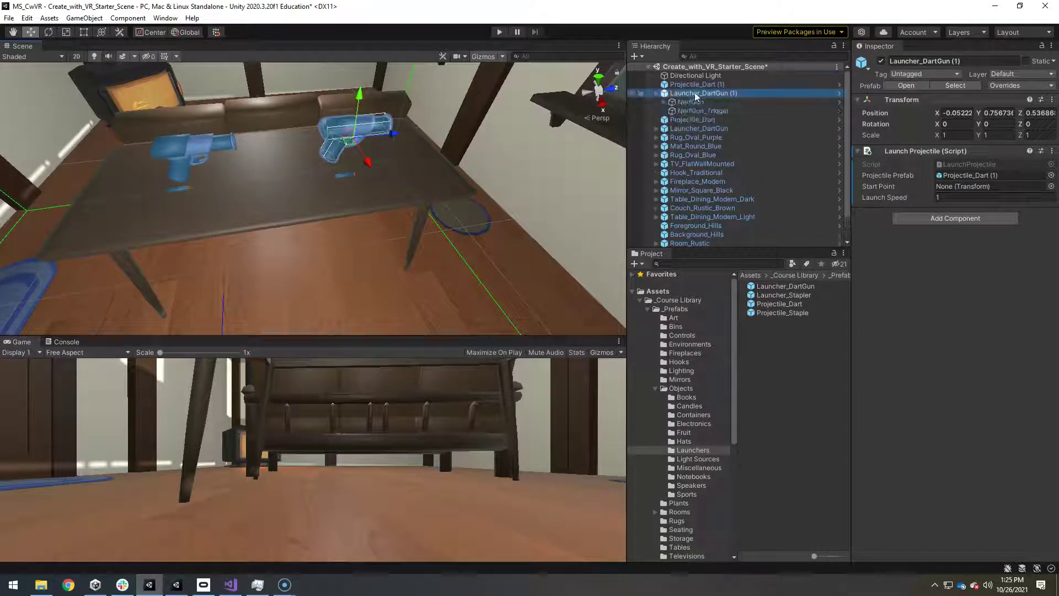
right_click(696, 95)
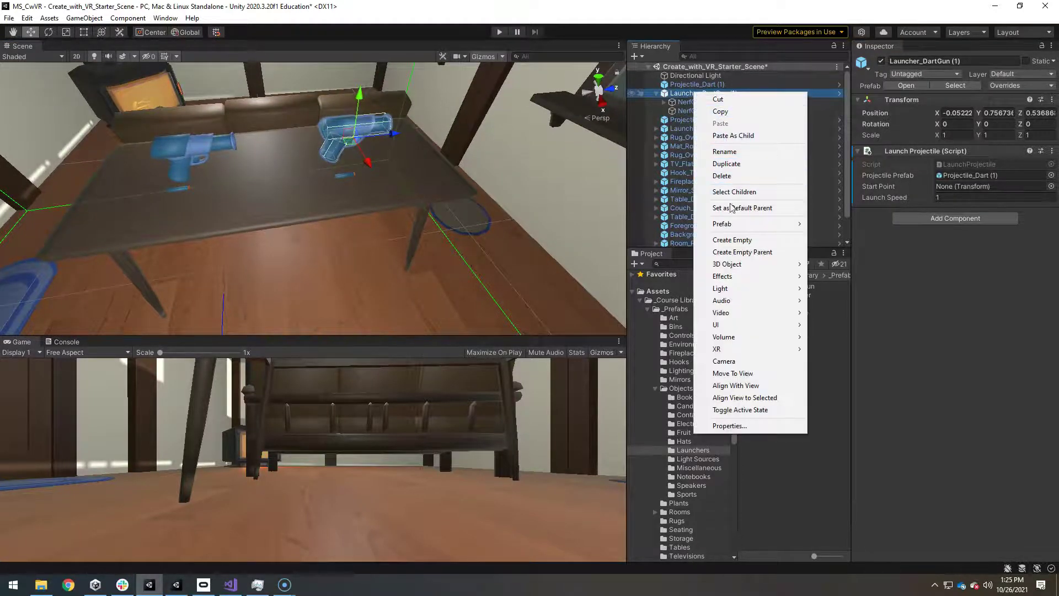
click(729, 240)
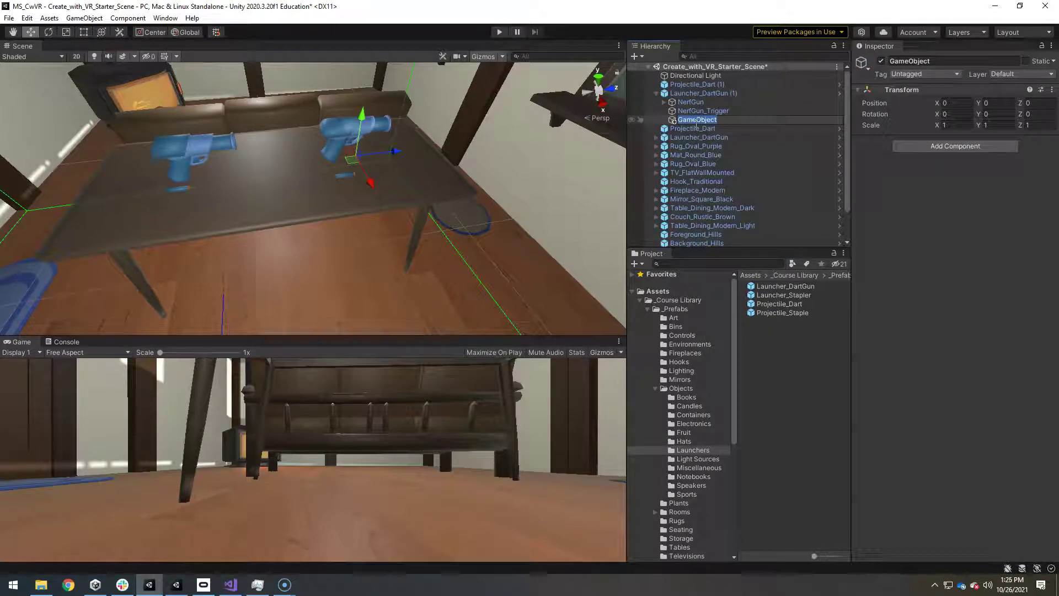
text(DartStart)
key(Return)
drag(361, 122, 308, 221)
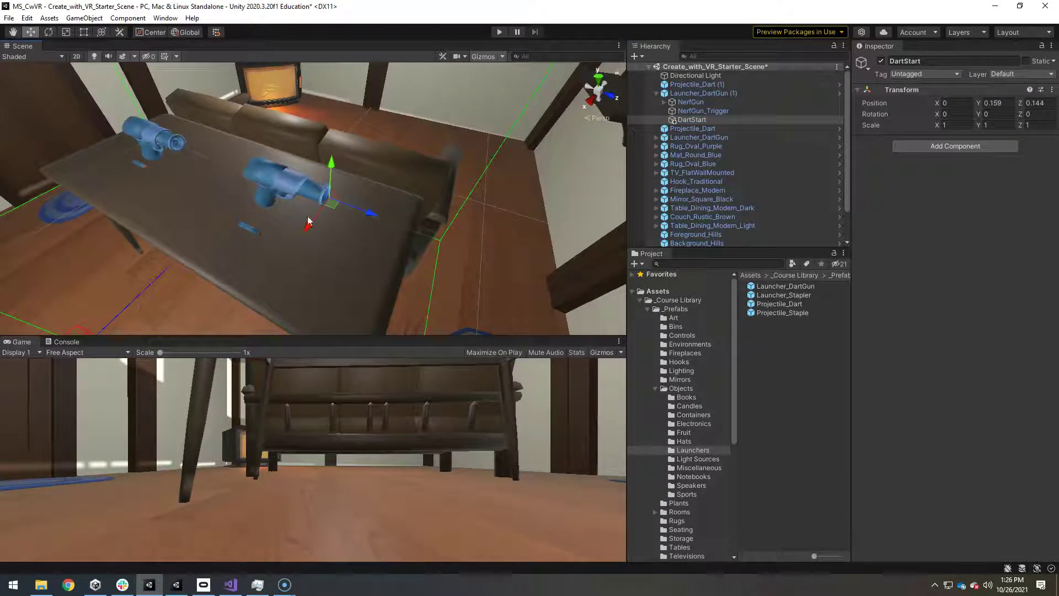
alt+drag(294, 257, 265, 259)
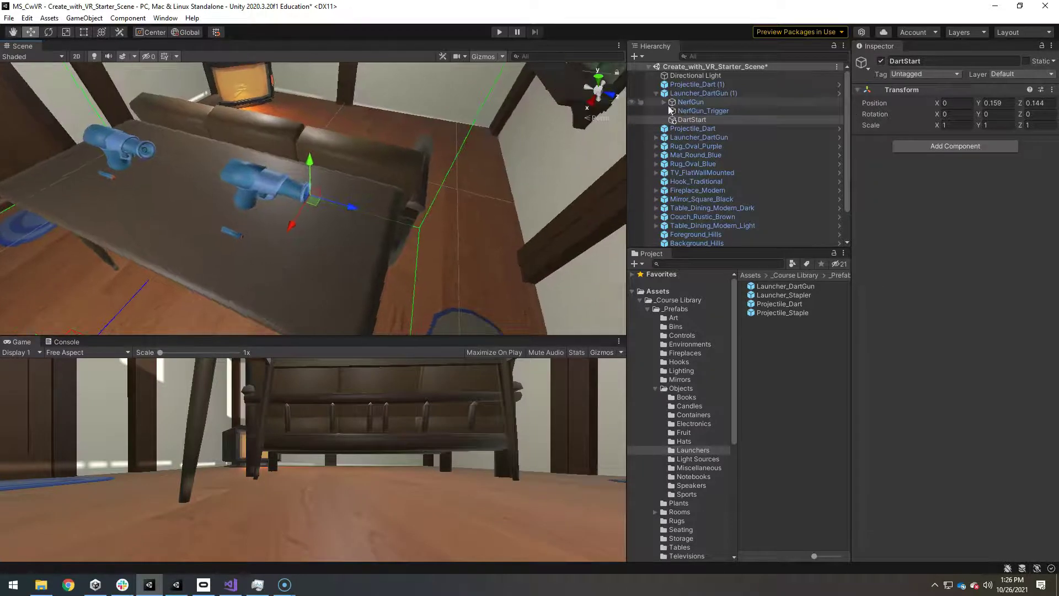
- Assign DartStart as the Launch Projectile start point on Launcher_DartGun (1) and set the launch speed to 500
click(698, 94)
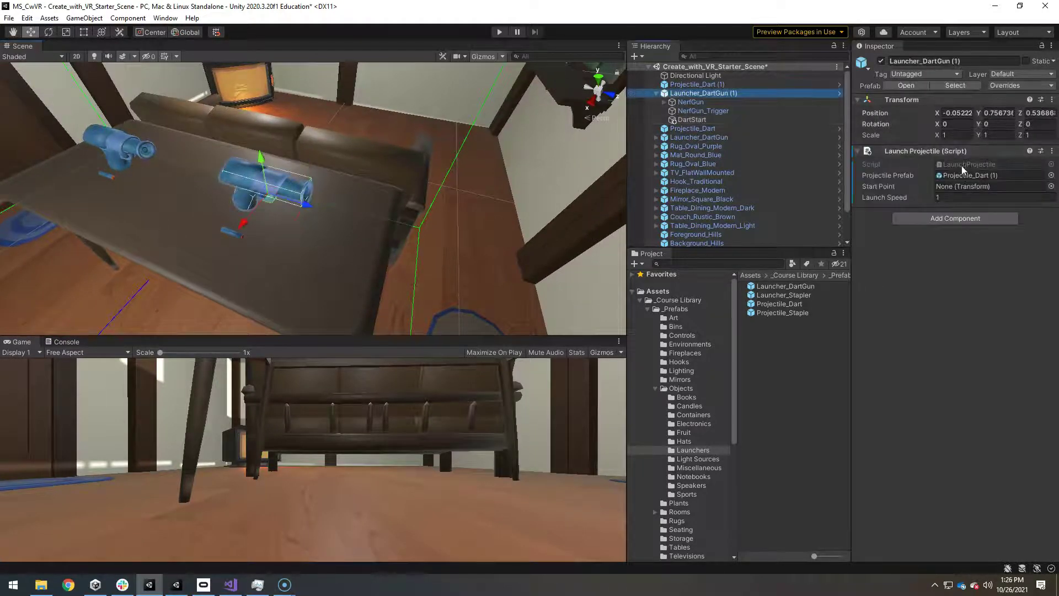
drag(699, 120, 965, 185)
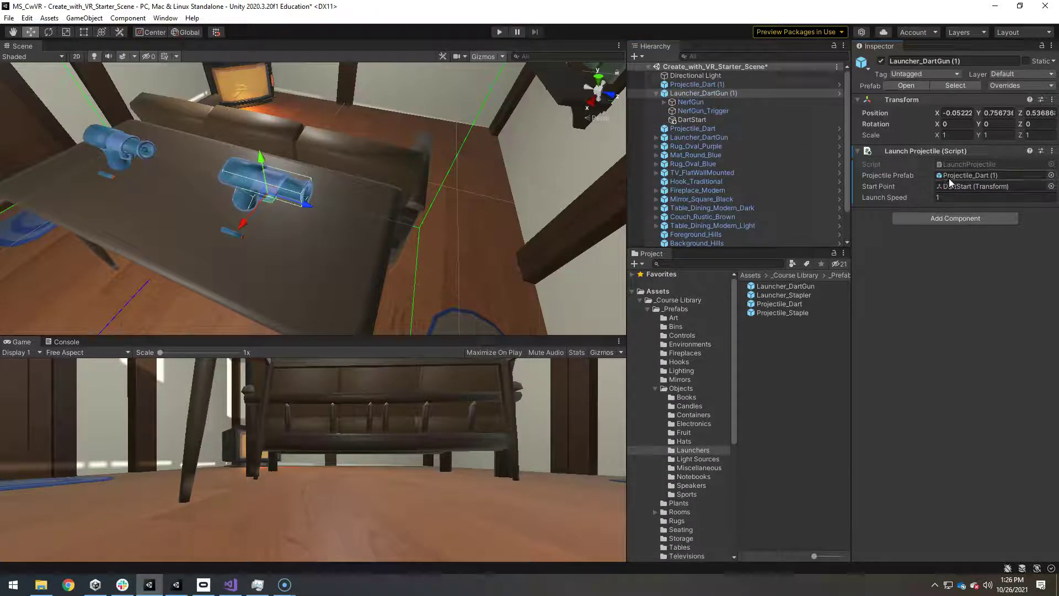
click(942, 197)
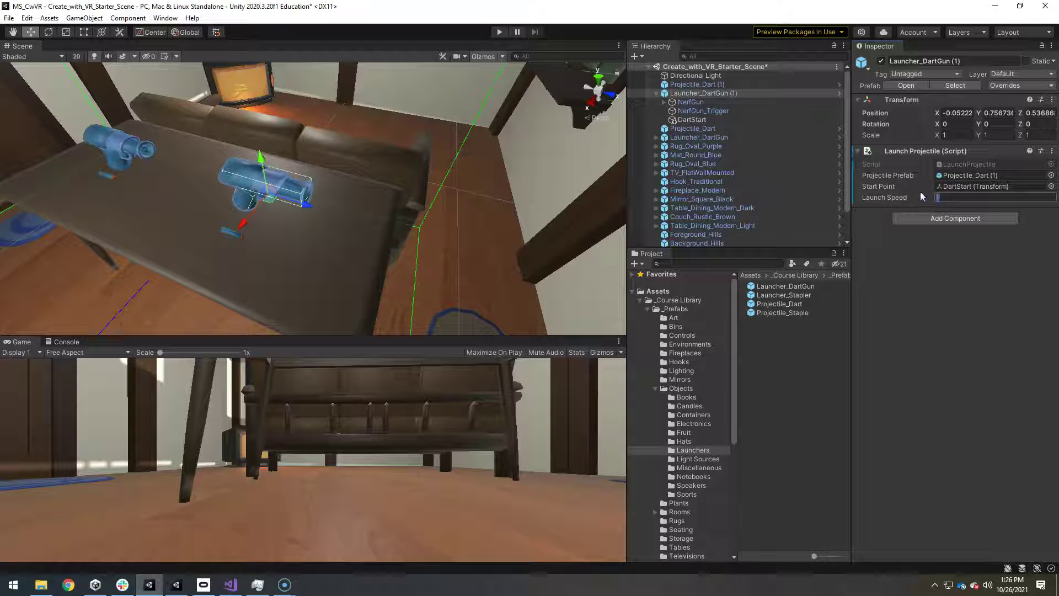
text(500)
key(Return)
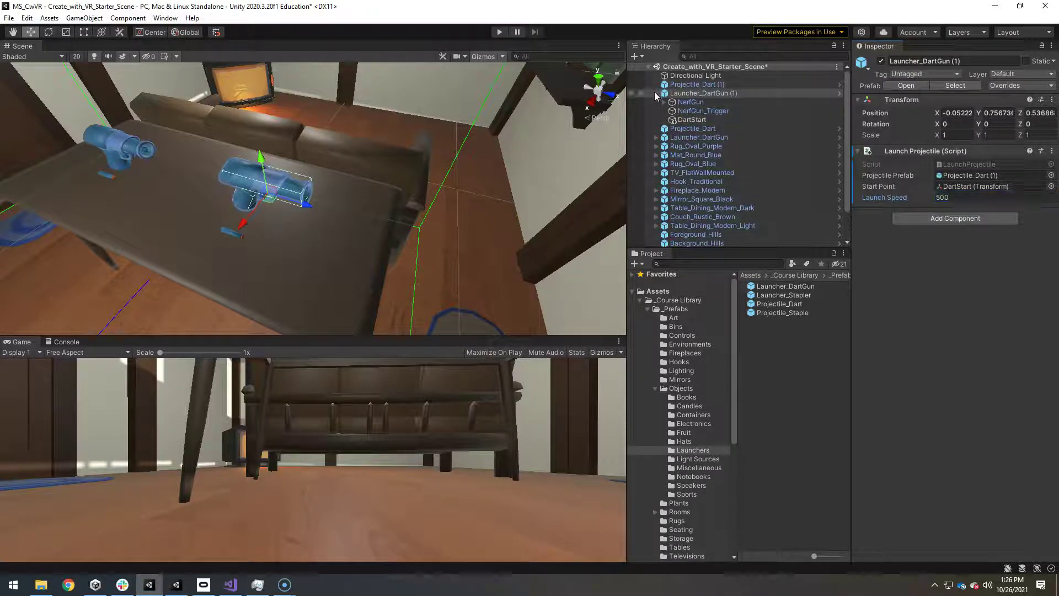
click(656, 94)
- Add a Rigidbody component to Projectile_Dart (1) and check its settings
click(690, 84)
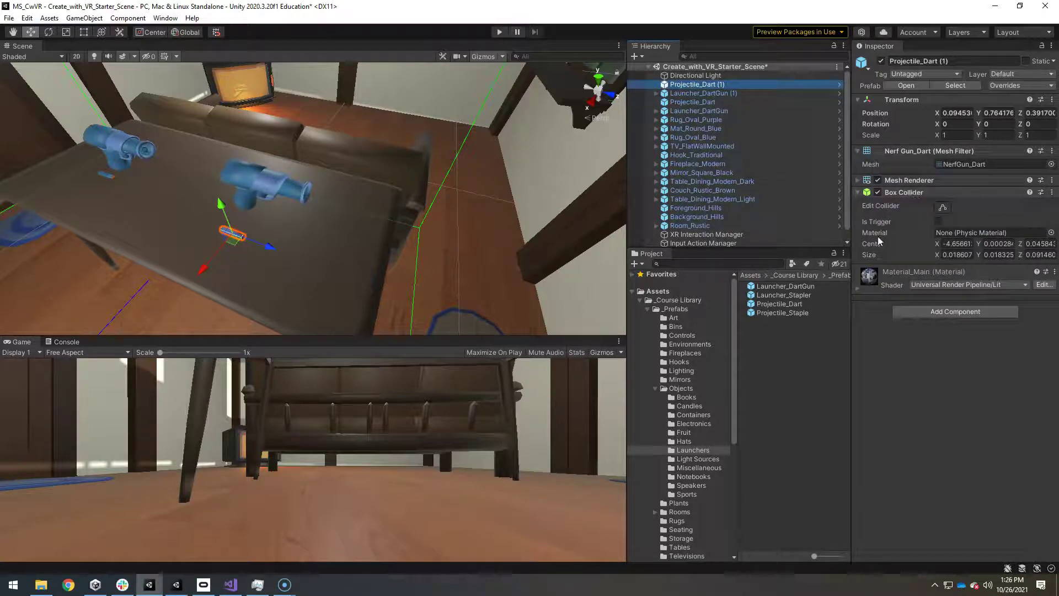
click(938, 313)
key(BackSpace)
key(Escape)
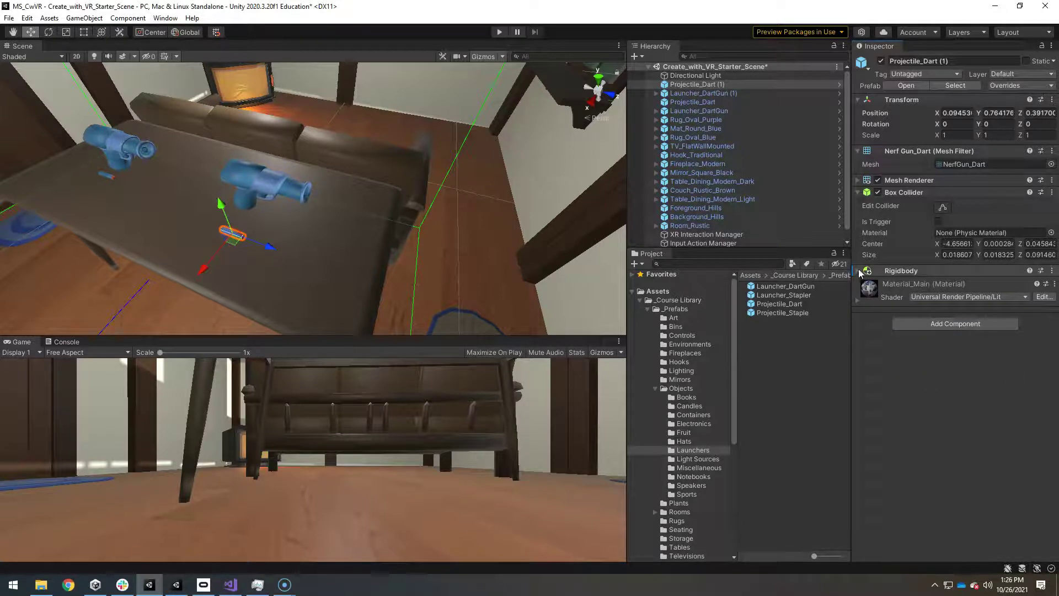
click(859, 271)
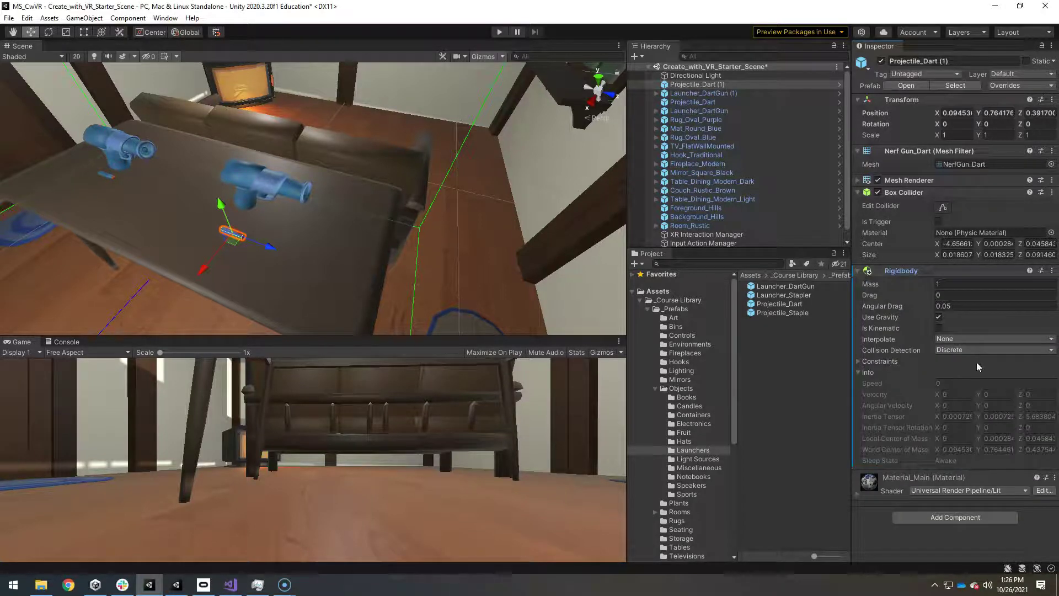
click(859, 271)
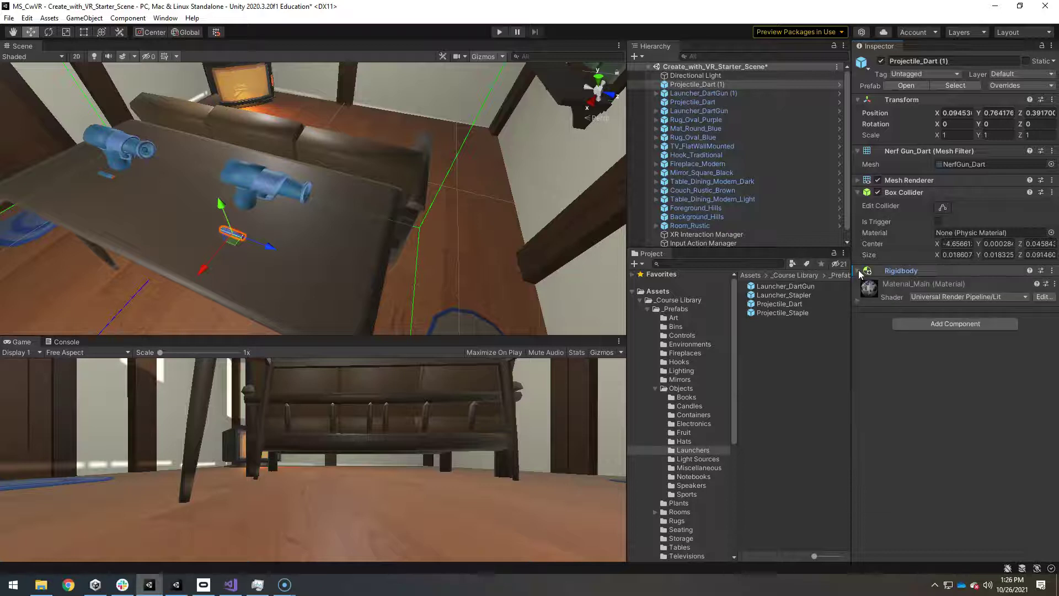
- Add an XR Grab Interactable component to Launcher_DartGun (1)
click(697, 93)
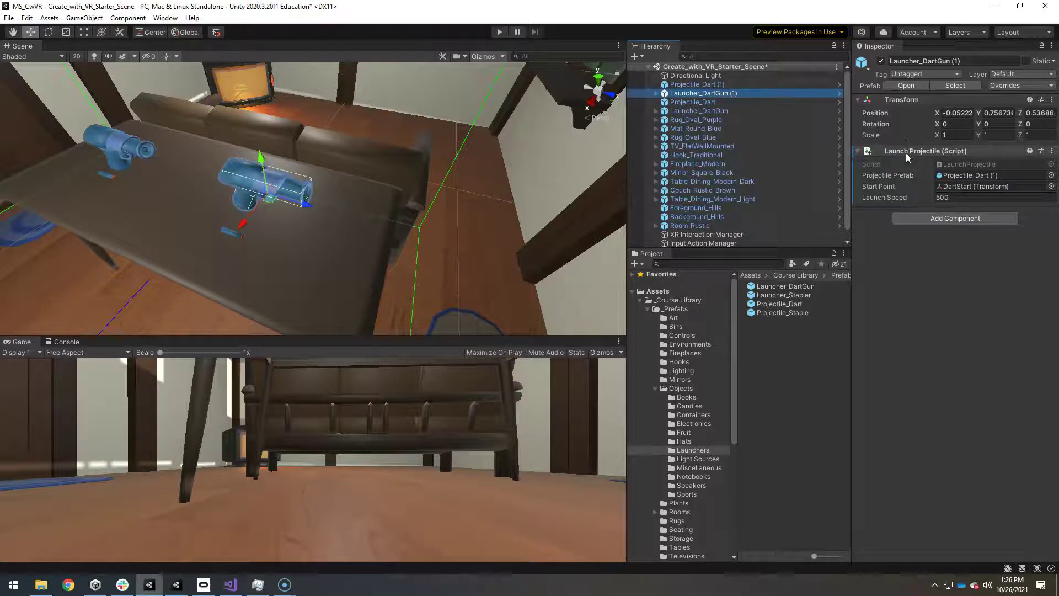
click(916, 218)
text(grab)
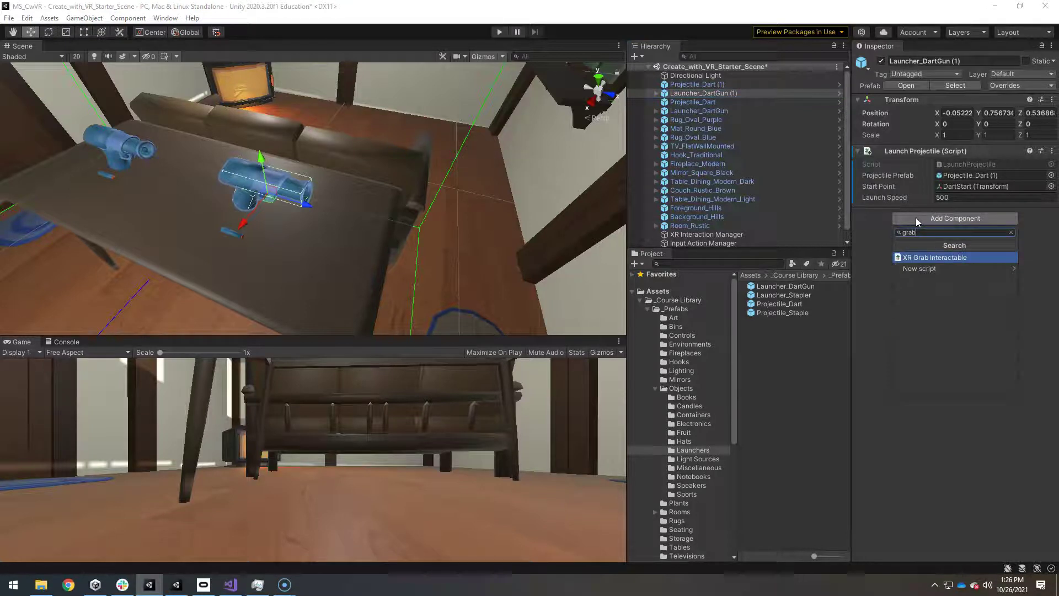
click(920, 258)
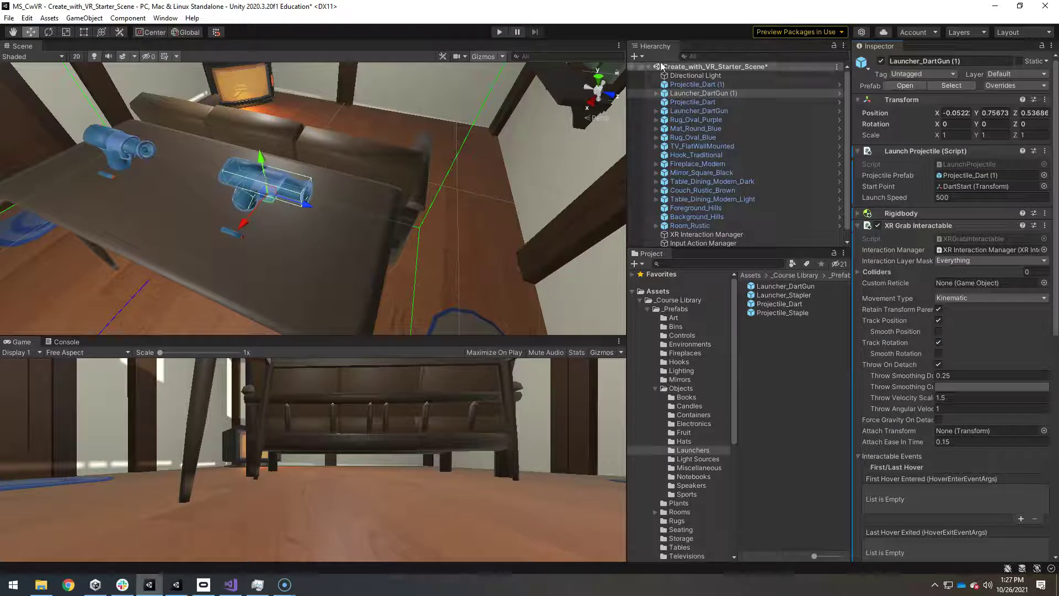
- Create an empty child object named Attach under Launcher_DartGun (1)
right_click(673, 92)
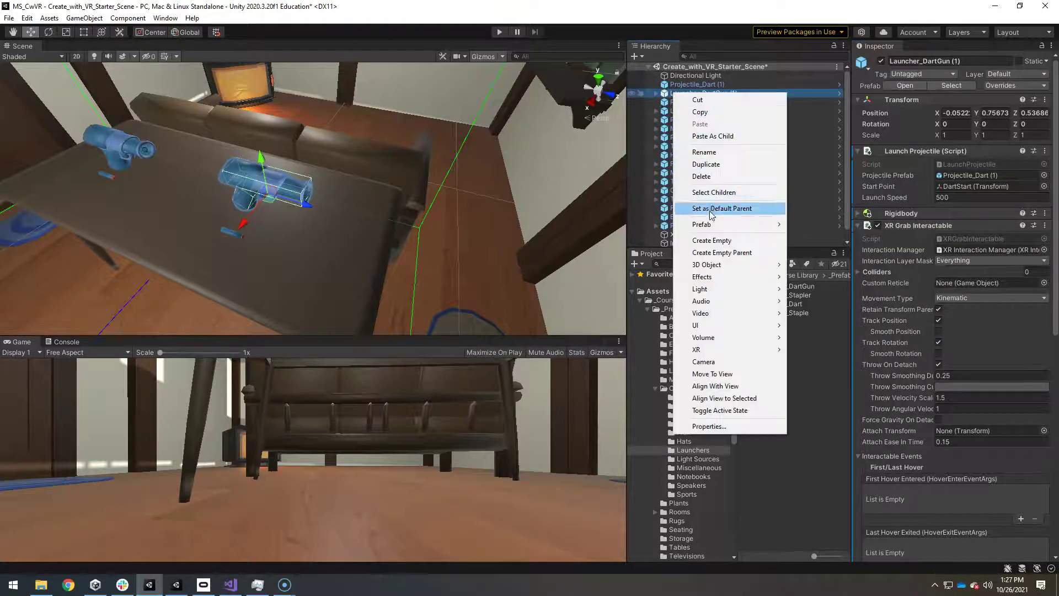
click(714, 243)
text(Attach)
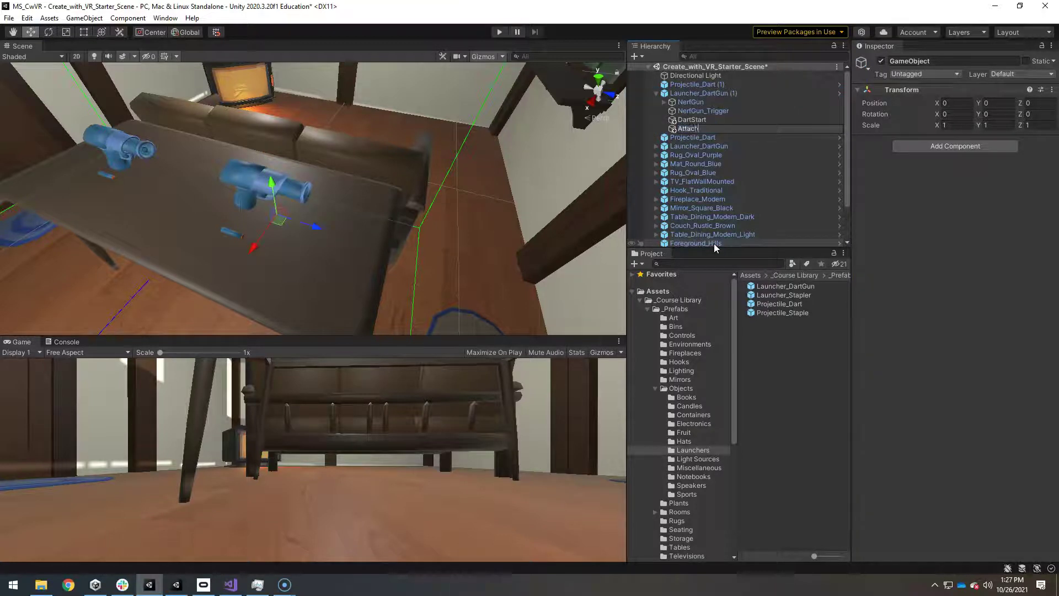
key(Return)
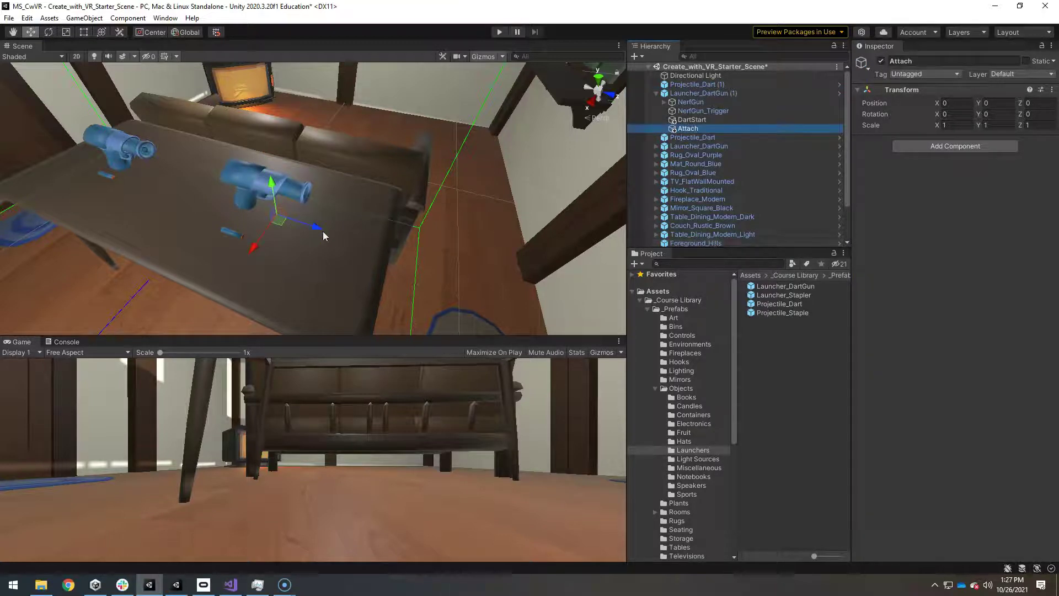
- Move Attach to the gun's grip at about Y 0.1, Z -0.167 and assign it as the XR Grab Interactable's attach transform
drag(317, 229, 275, 231)
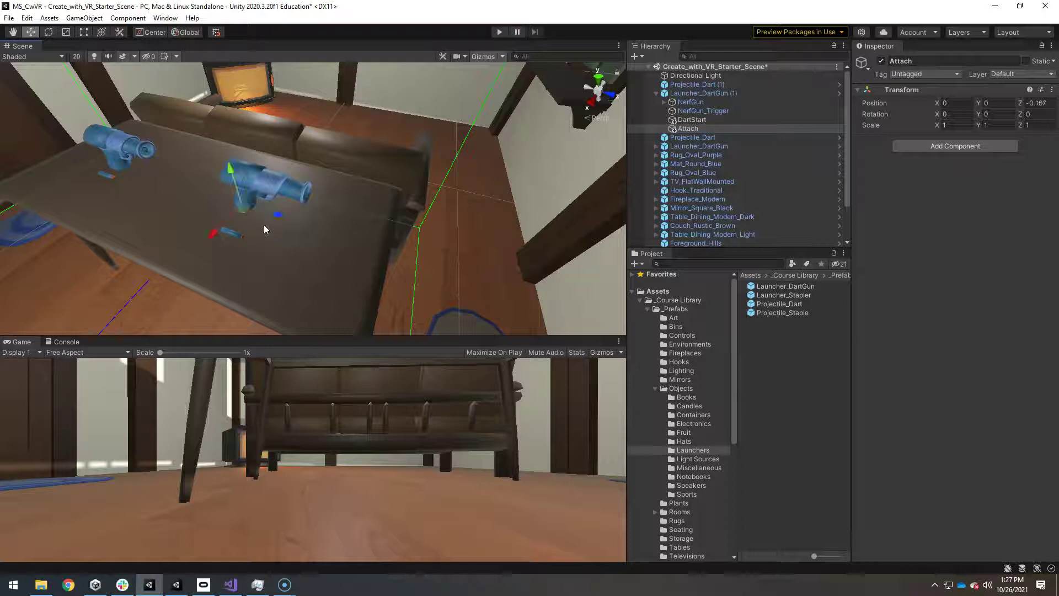
drag(234, 169, 606, 222)
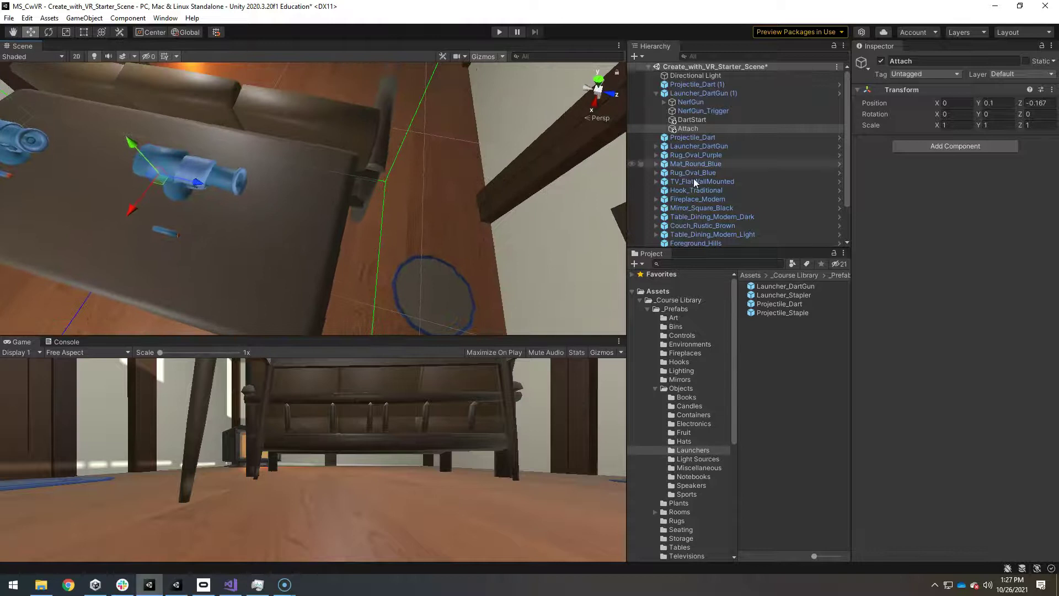
click(687, 93)
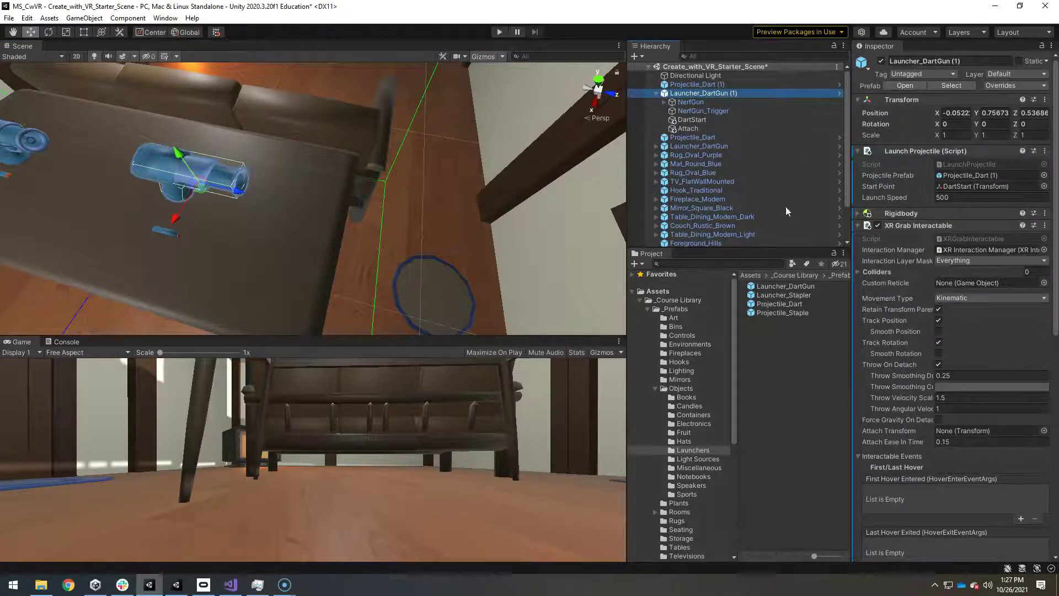
drag(688, 127, 969, 428)
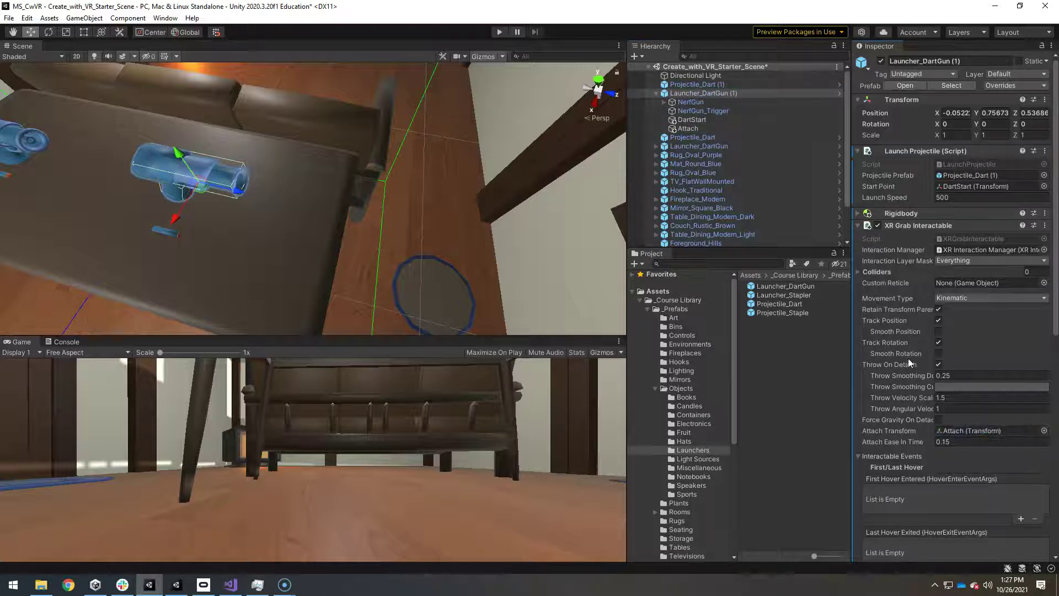
- Make the XR Grab Interactable's Activated event call LaunchProjectile.Fire on Launcher_DartGun (1) and play the scene to test it
mouse_move(881, 425)
scroll(881, 425, down, 10)
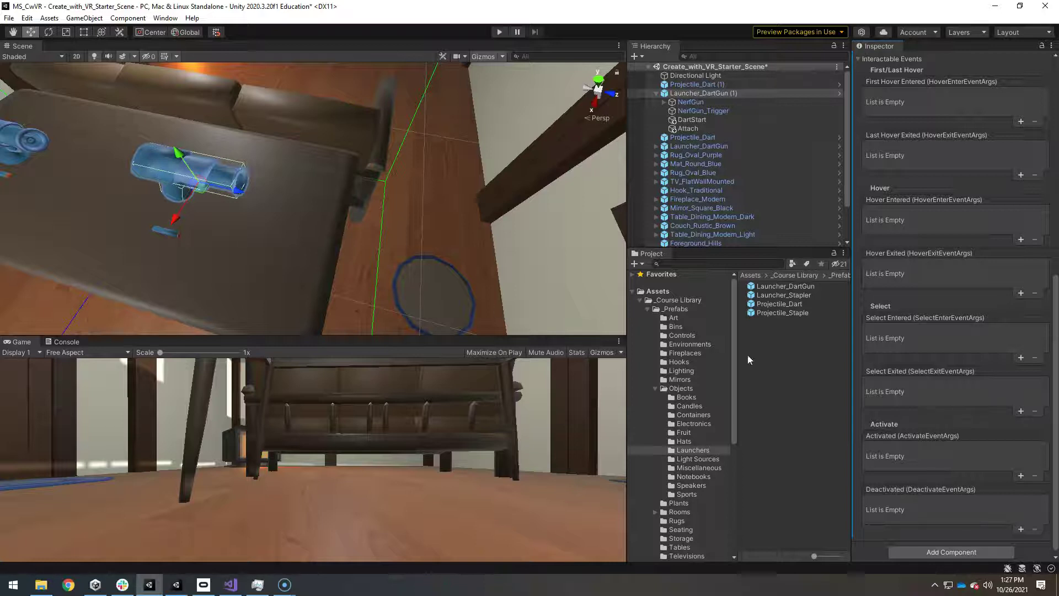
click(1020, 475)
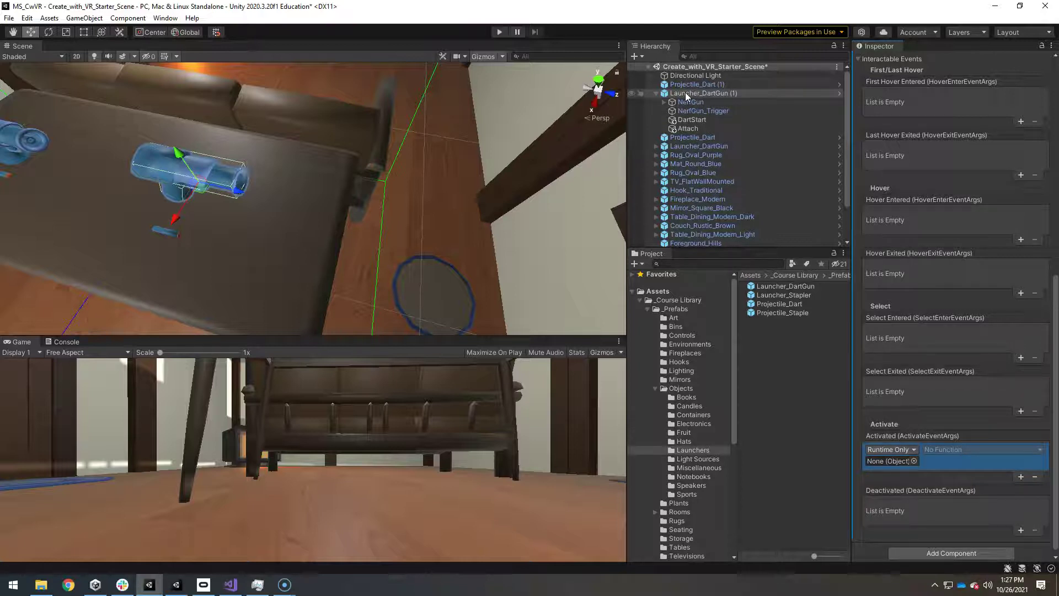
drag(687, 96, 889, 462)
click(936, 449)
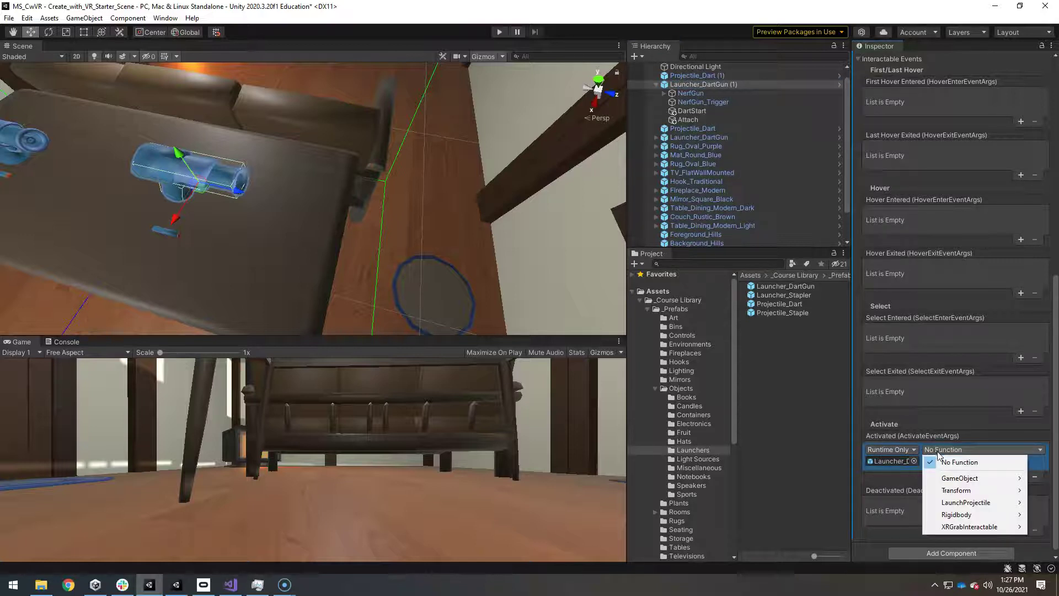
mouse_move(972, 502)
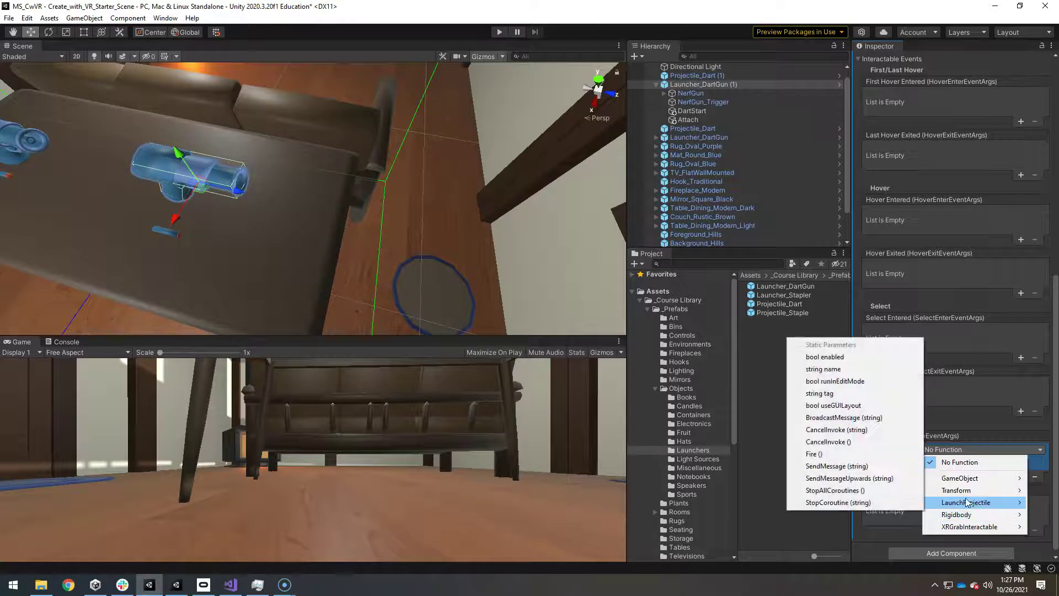
click(816, 454)
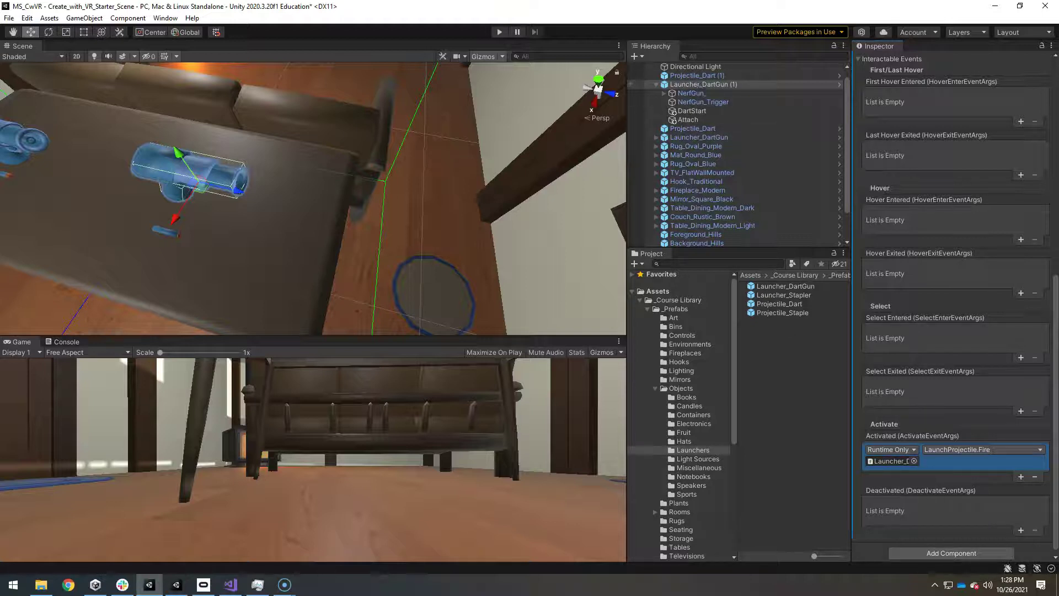
click(500, 32)
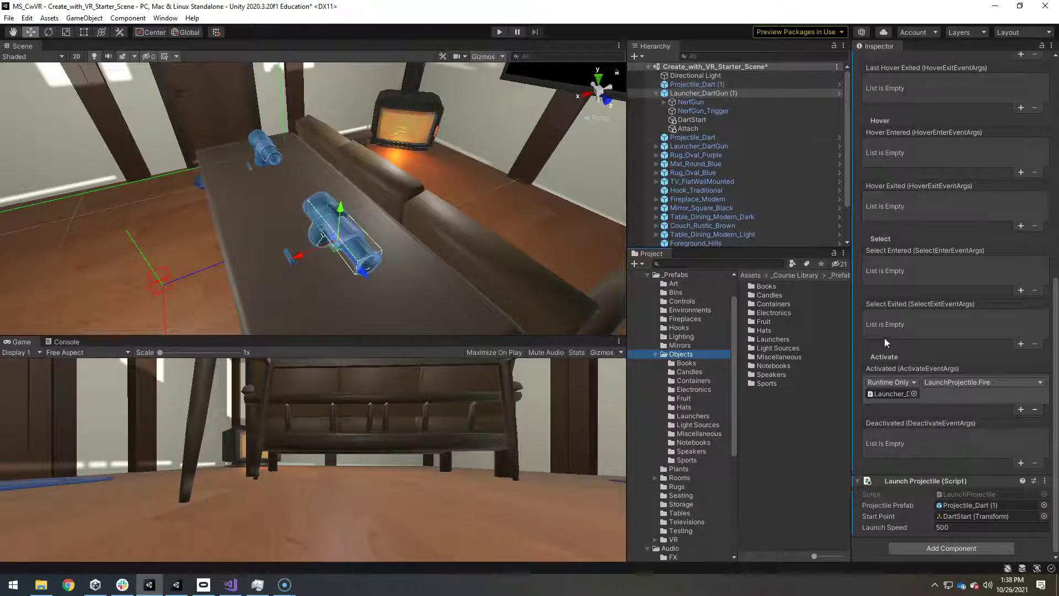
- Add a Play Quick Sound component to Launcher_DartGun (1) and look at the Audio Source settings
click(944, 548)
key(Right)
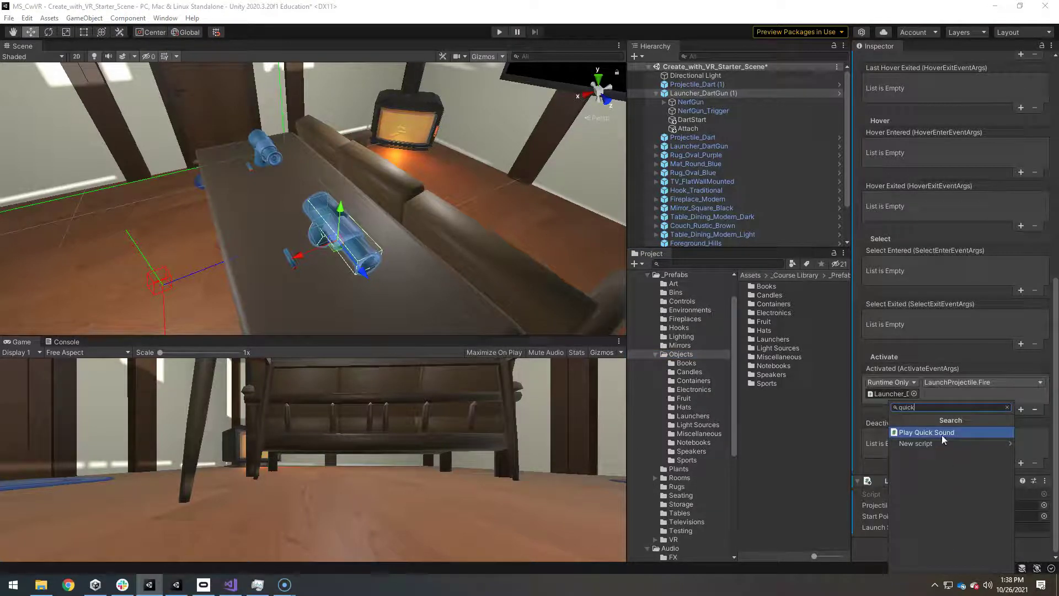
click(942, 434)
scroll(916, 457, down, 2)
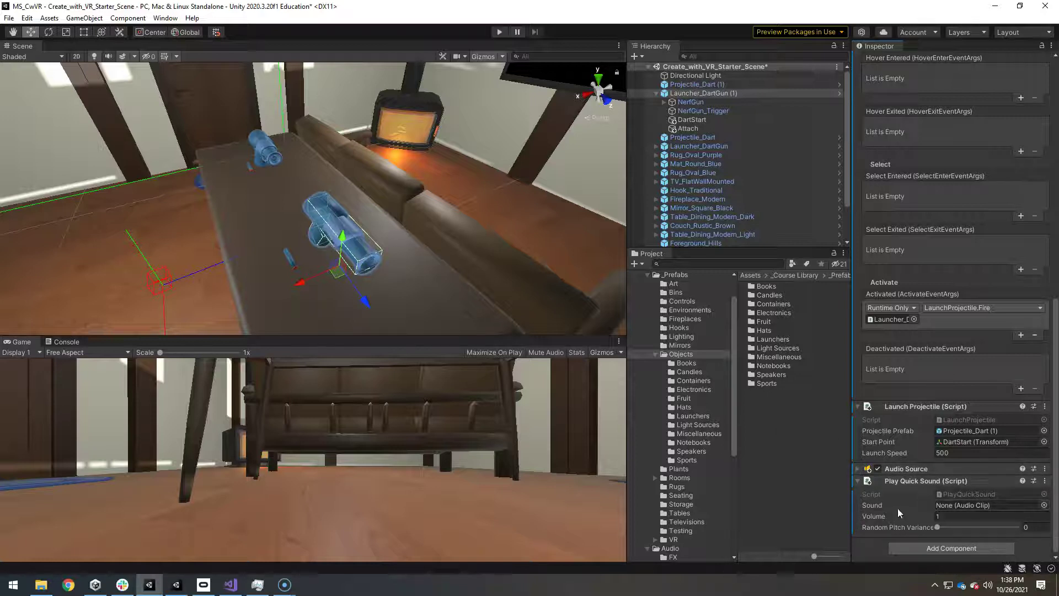
click(859, 469)
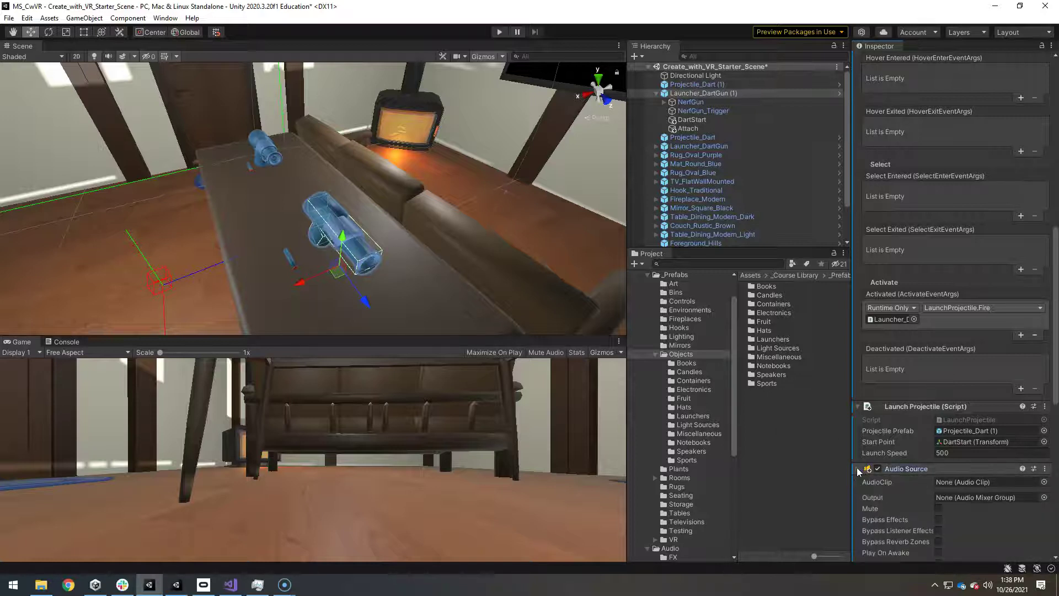
click(858, 467)
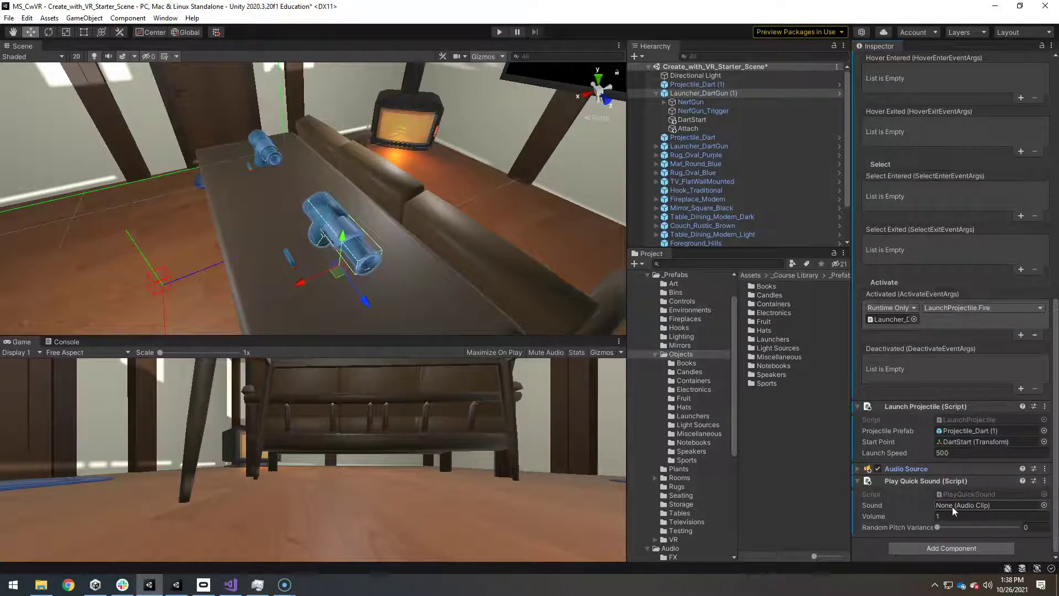
- Assign the SFX_UI_Click_4 audio clip as the sound of the Play Quick Sound component
click(1044, 505)
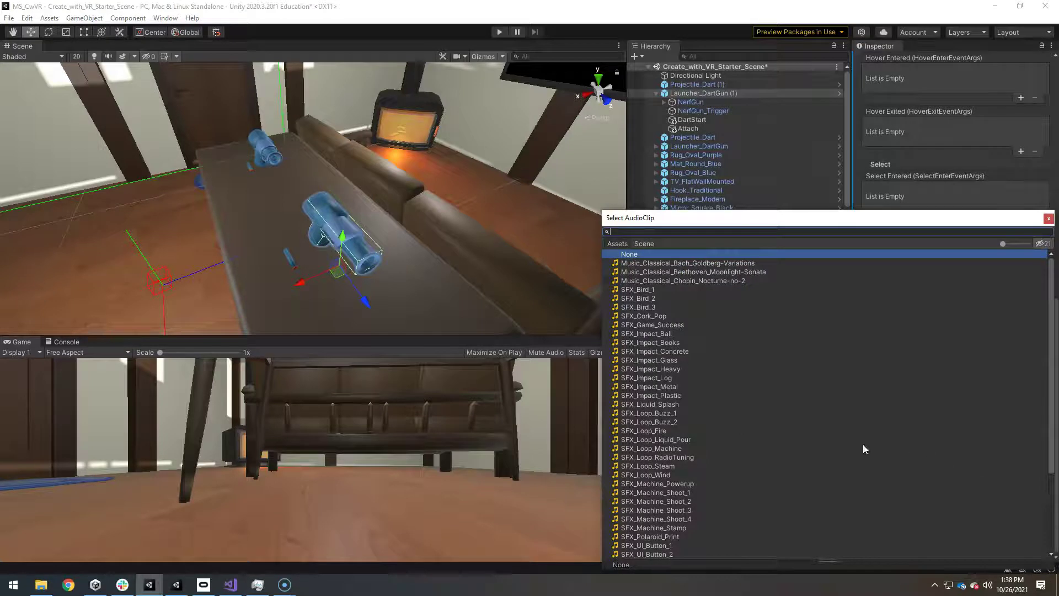
scroll(740, 428, down, 3)
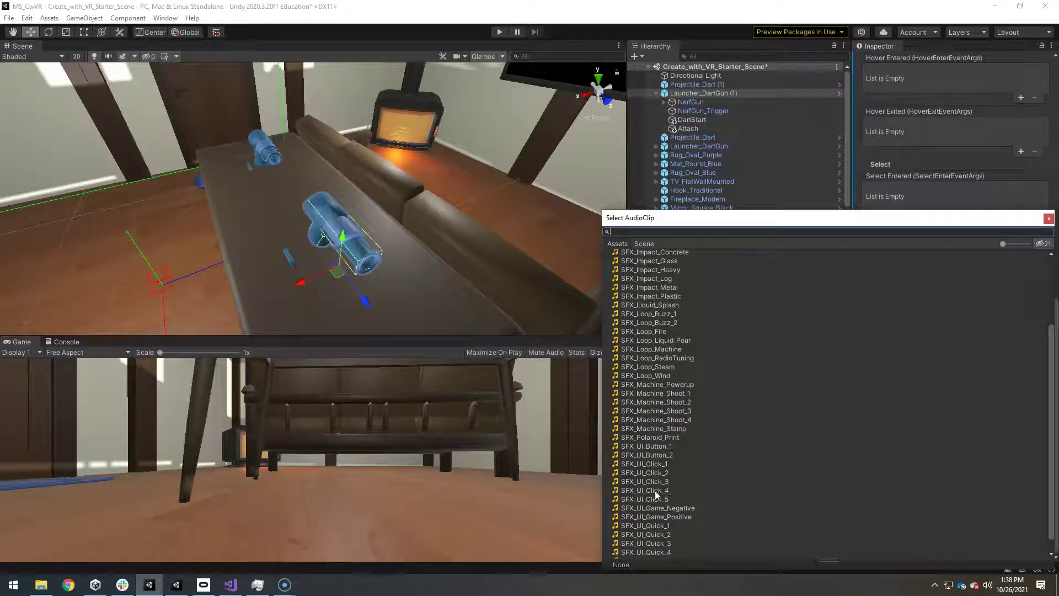
double_click(655, 491)
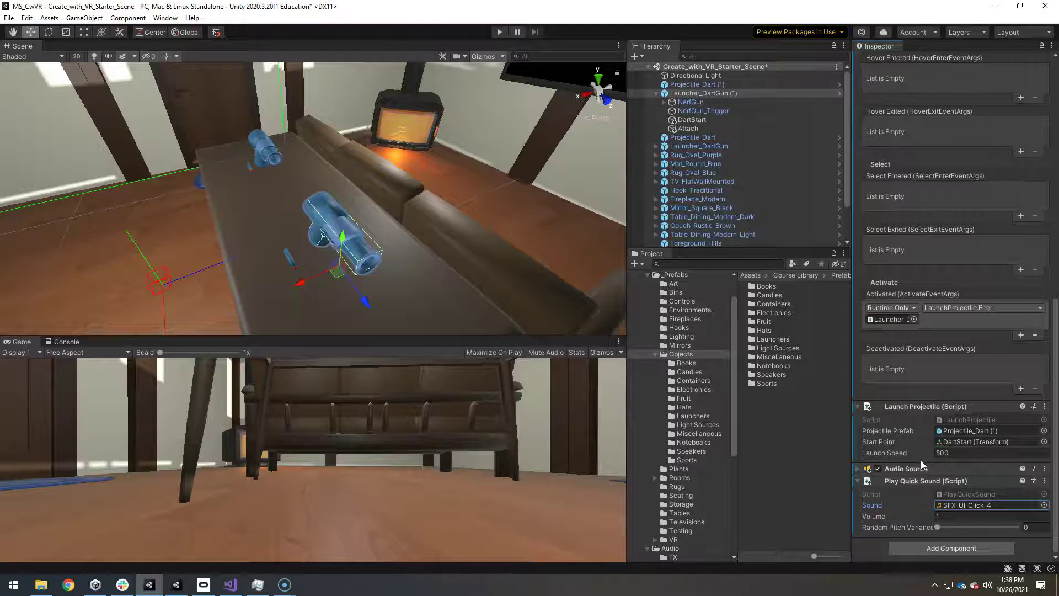
- Add a second Activated event entry calling PlayQuickSound.Play on Launcher_DartGun (1) and play the scene to test it
scroll(905, 325, up, 15)
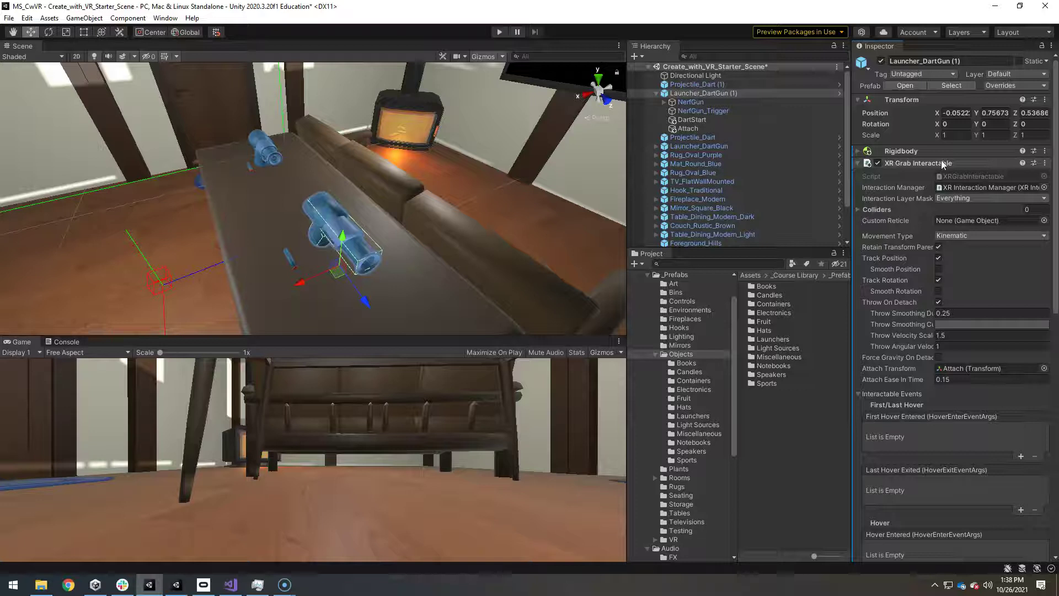
scroll(905, 392, down, 15)
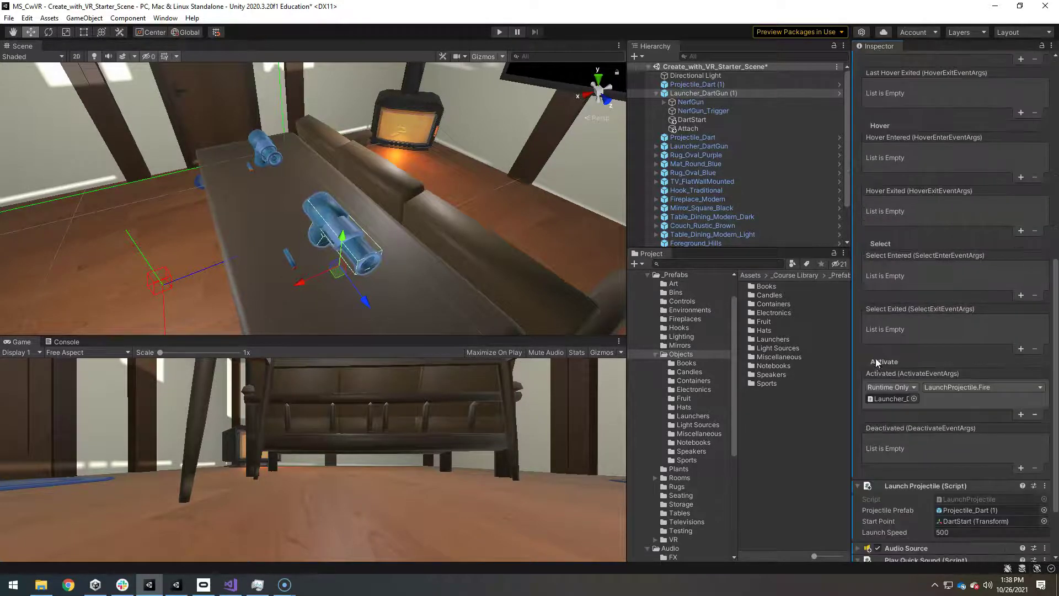
click(1020, 415)
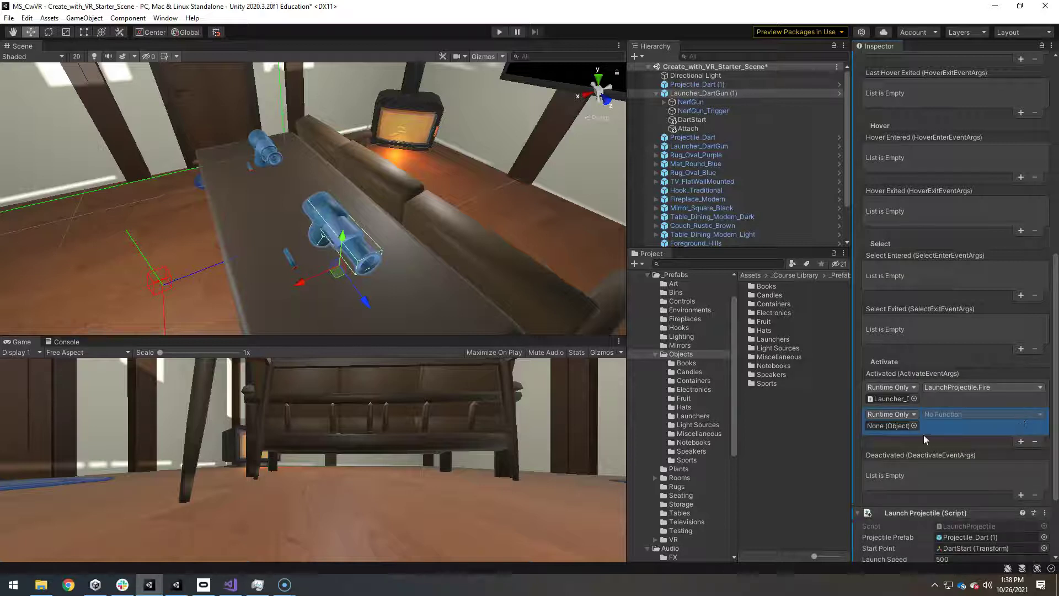
drag(700, 93, 889, 426)
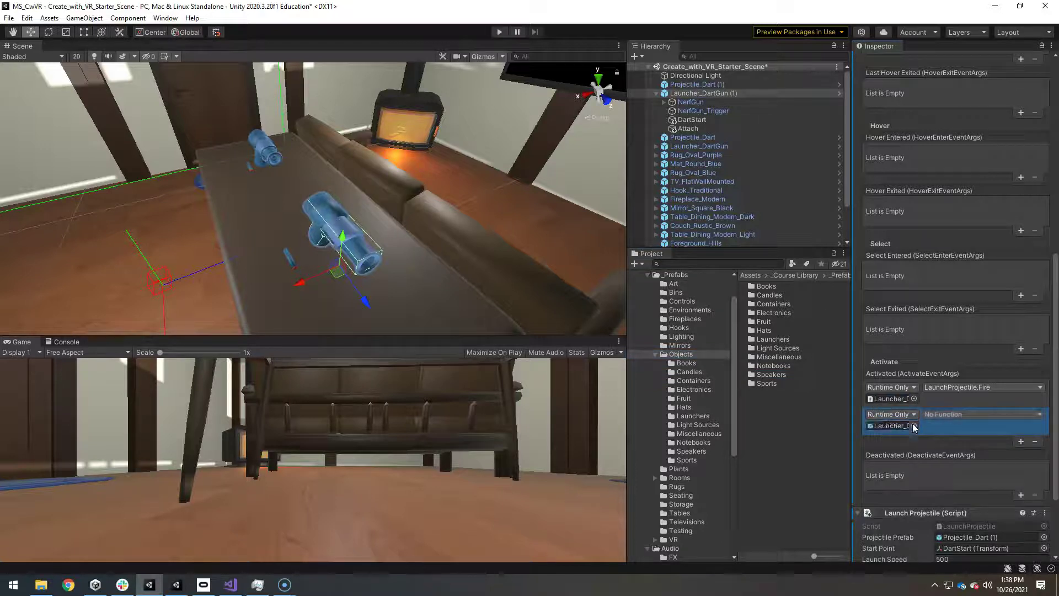
click(949, 415)
mouse_move(958, 519)
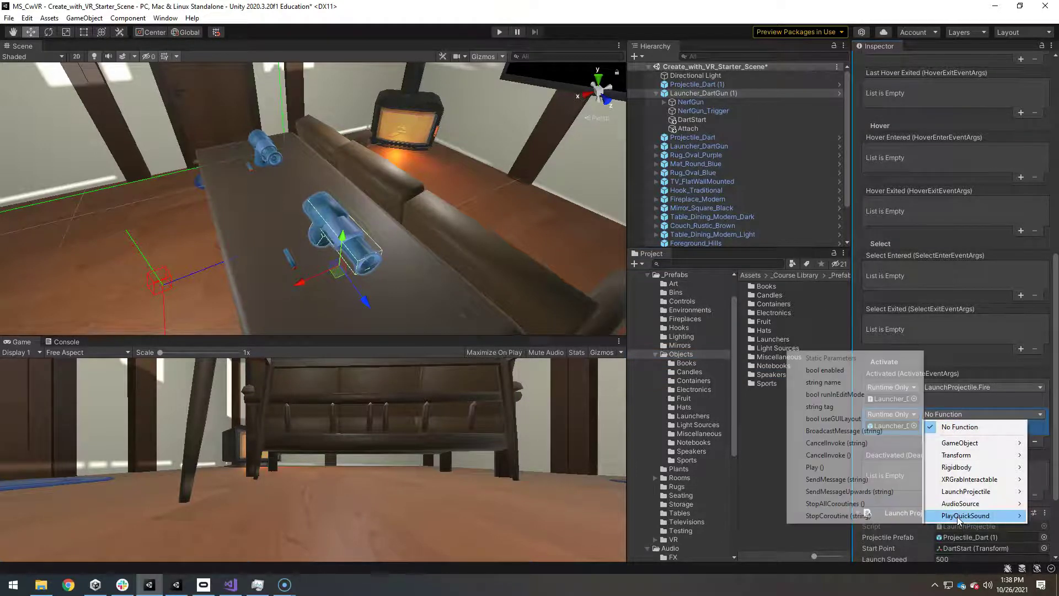
click(828, 467)
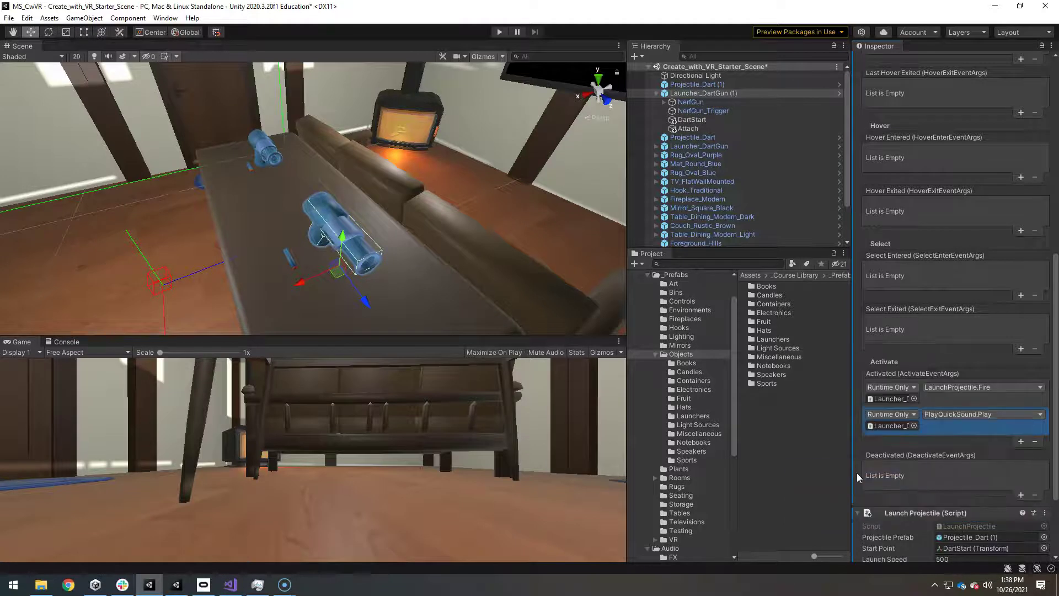
click(499, 32)
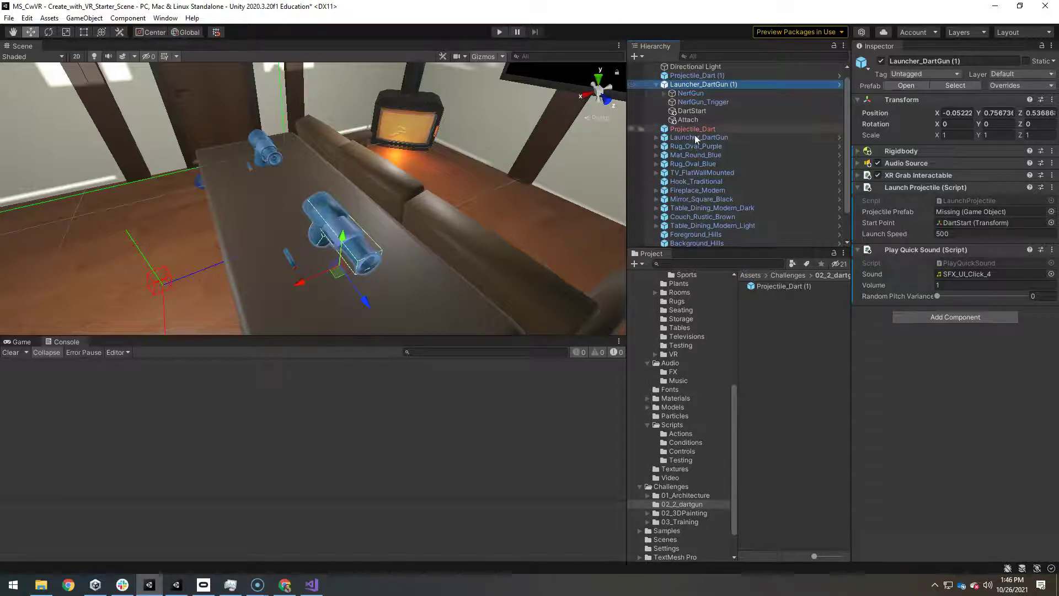
- Add a Destroy Object component to Projectile_Dart (1) with a life time of 3
click(292, 265)
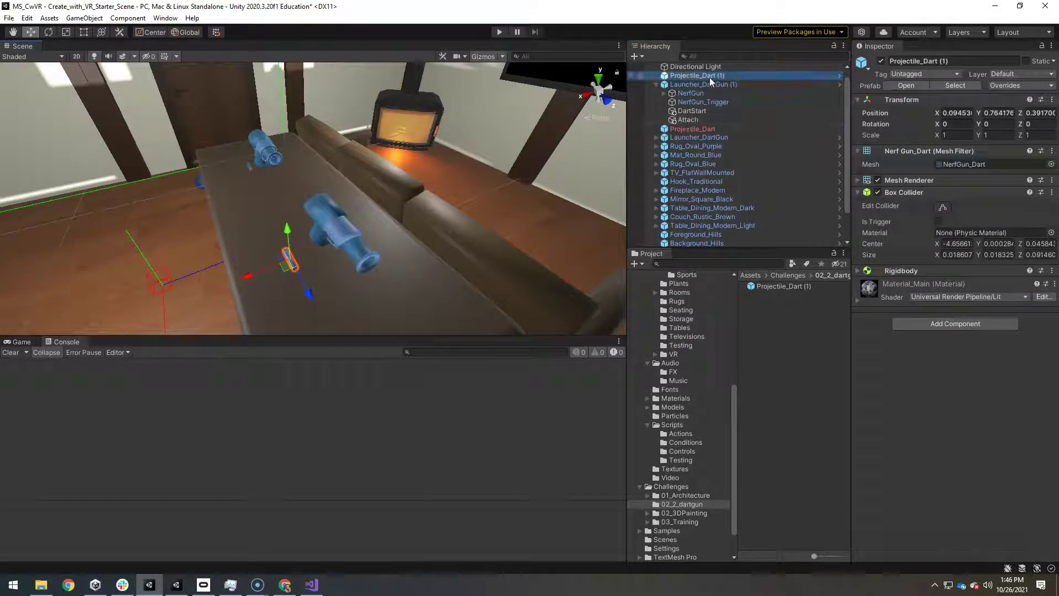
click(925, 323)
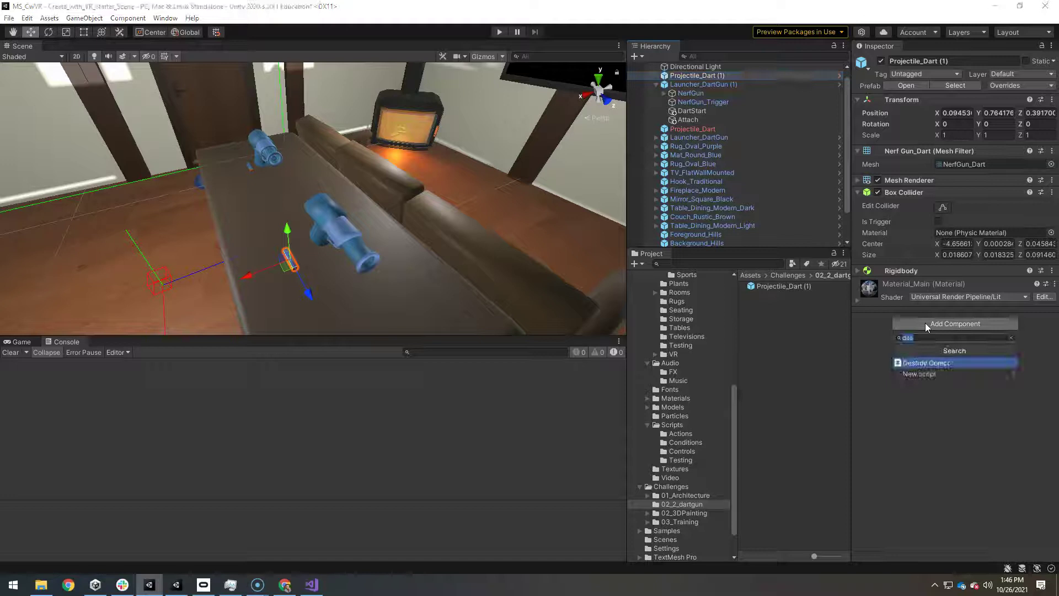
text(des)
click(930, 362)
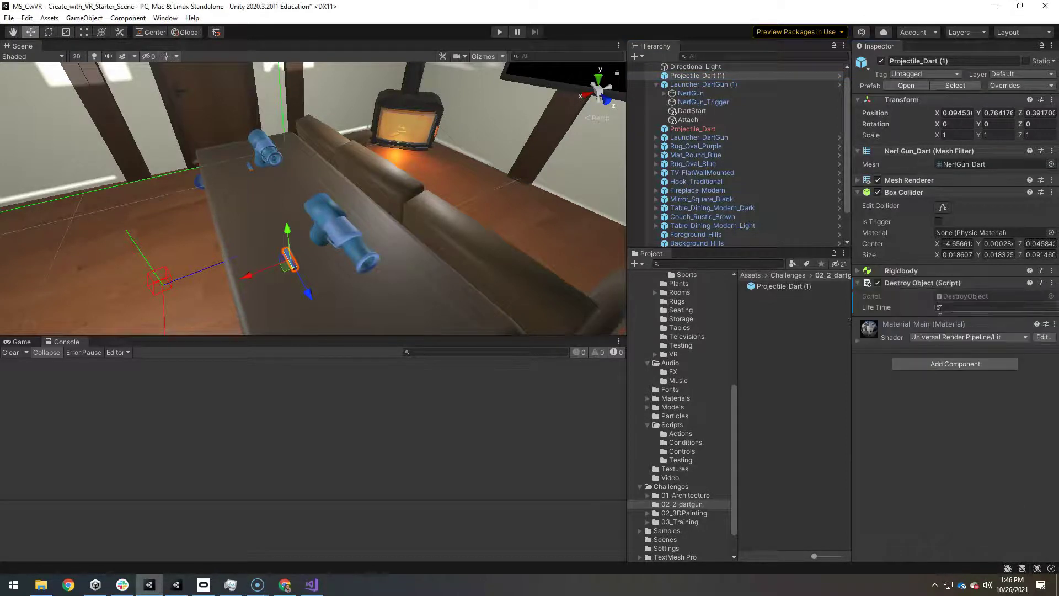
text(3)
click(952, 432)
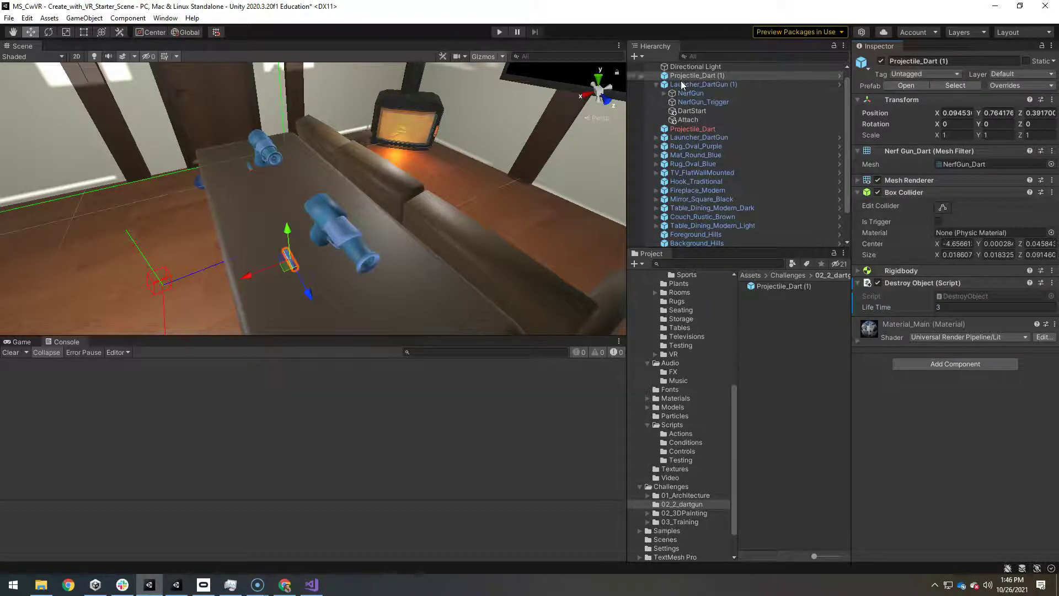
- Save Projectile_Dart (1) as a new prefab in the 02_2_dartgun folder and rename it Projectile_Dart destroyed
drag(678, 75, 683, 503)
click(506, 315)
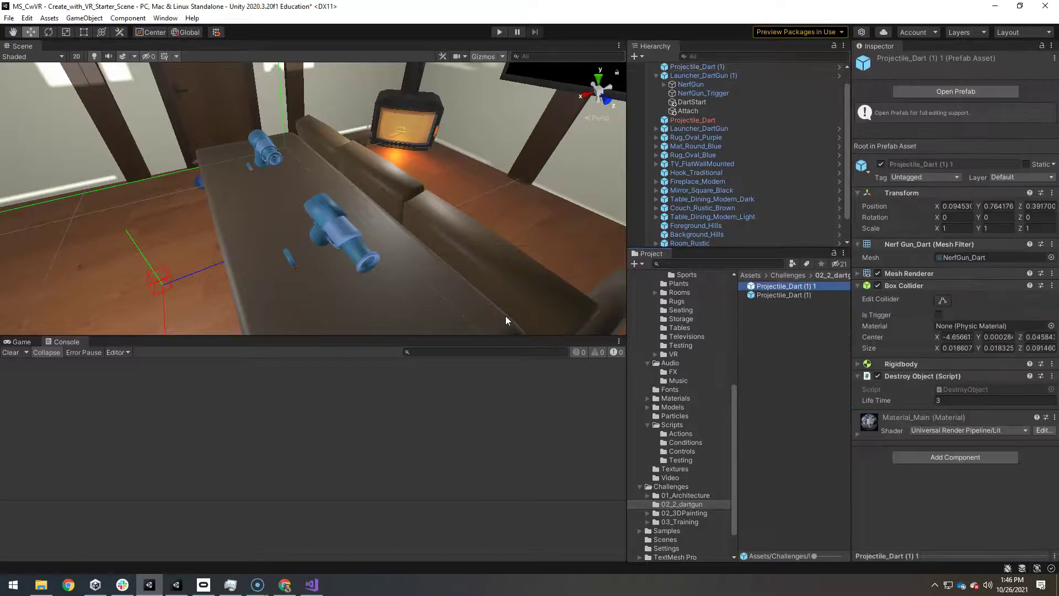
click(810, 287)
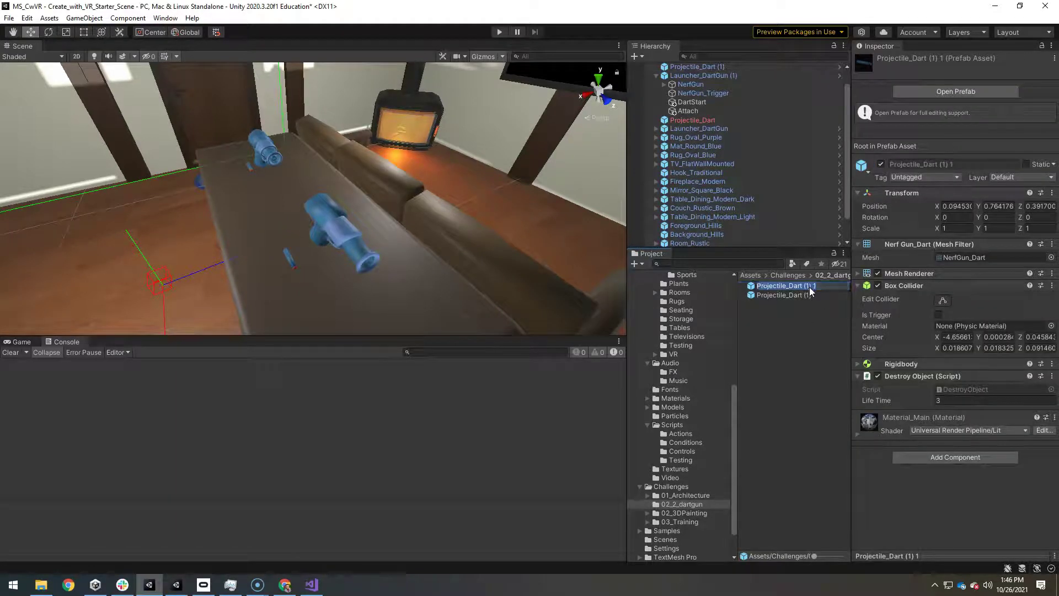
click(803, 286)
key(shift+End)
text(Dart dest)
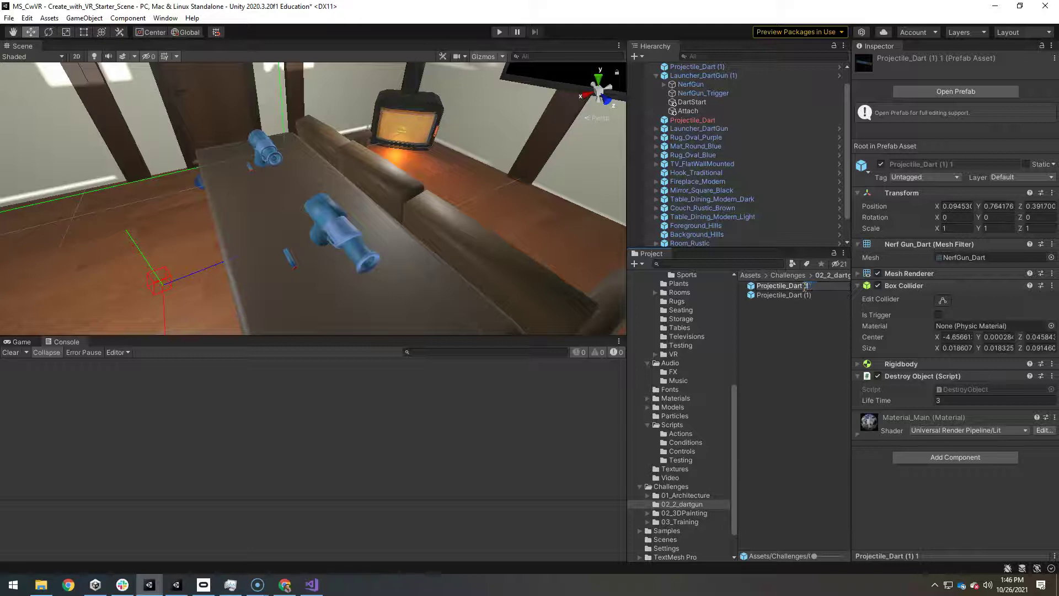
text(royed)
key(Return)
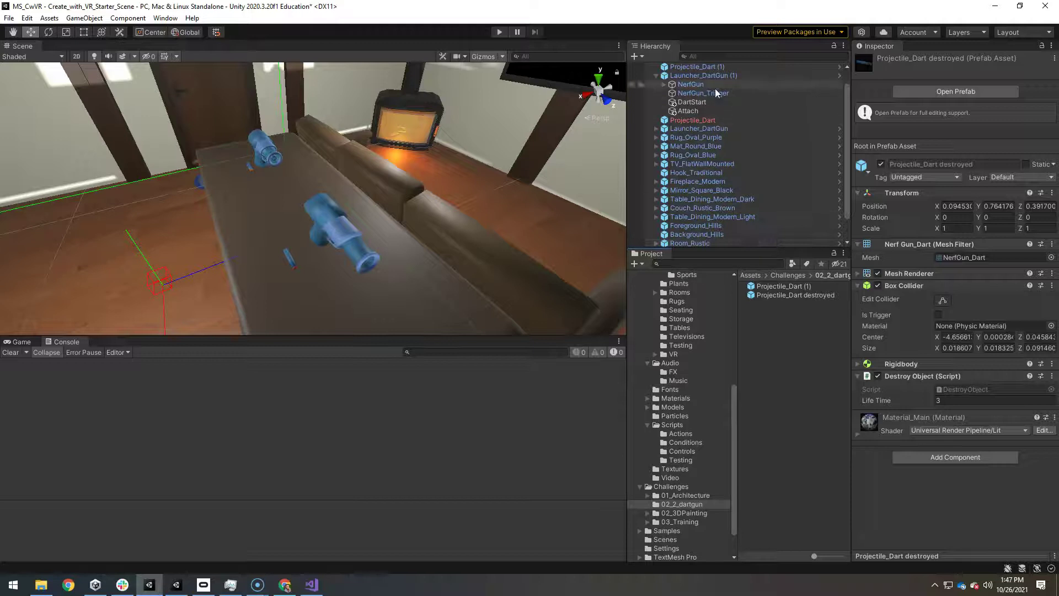
- Set Launcher_DartGun (1)'s projectile prefab to Projectile_Dart destroyed and its launch speed to 300, and play the scene
click(703, 76)
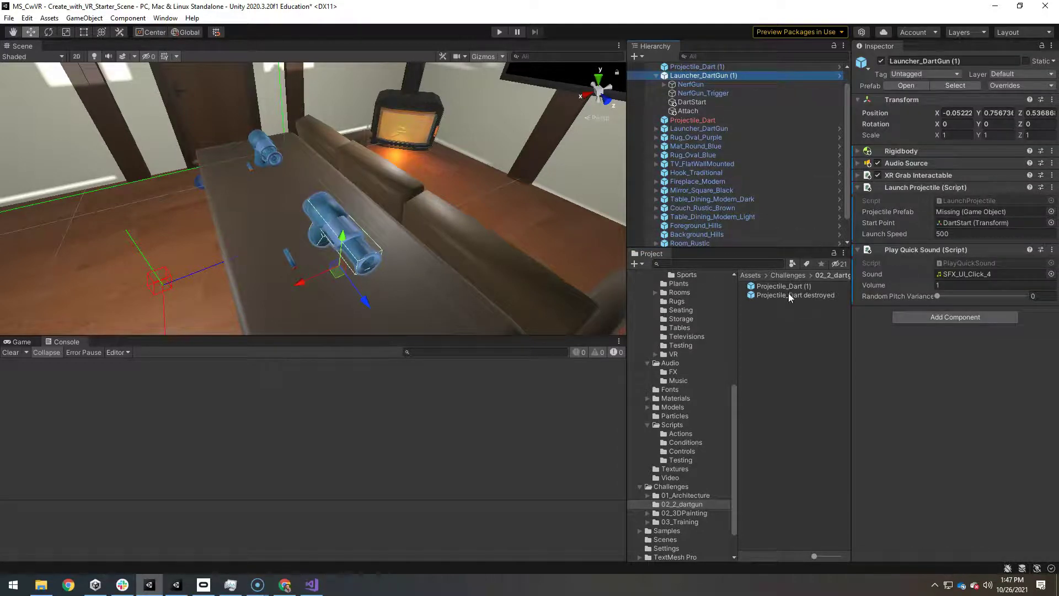
drag(792, 297, 960, 212)
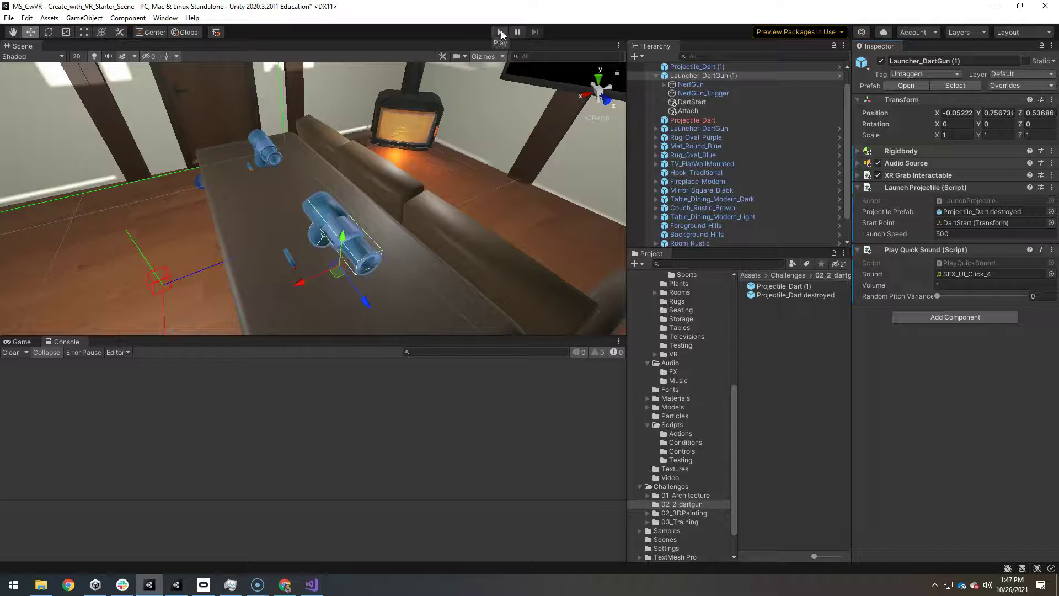
click(950, 237)
text(300)
click(500, 31)
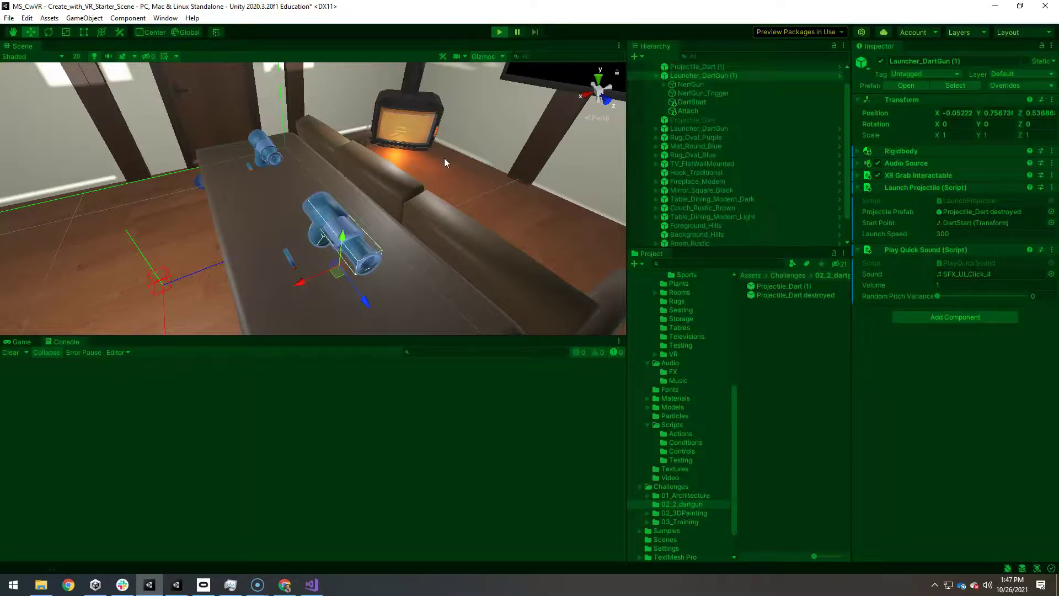